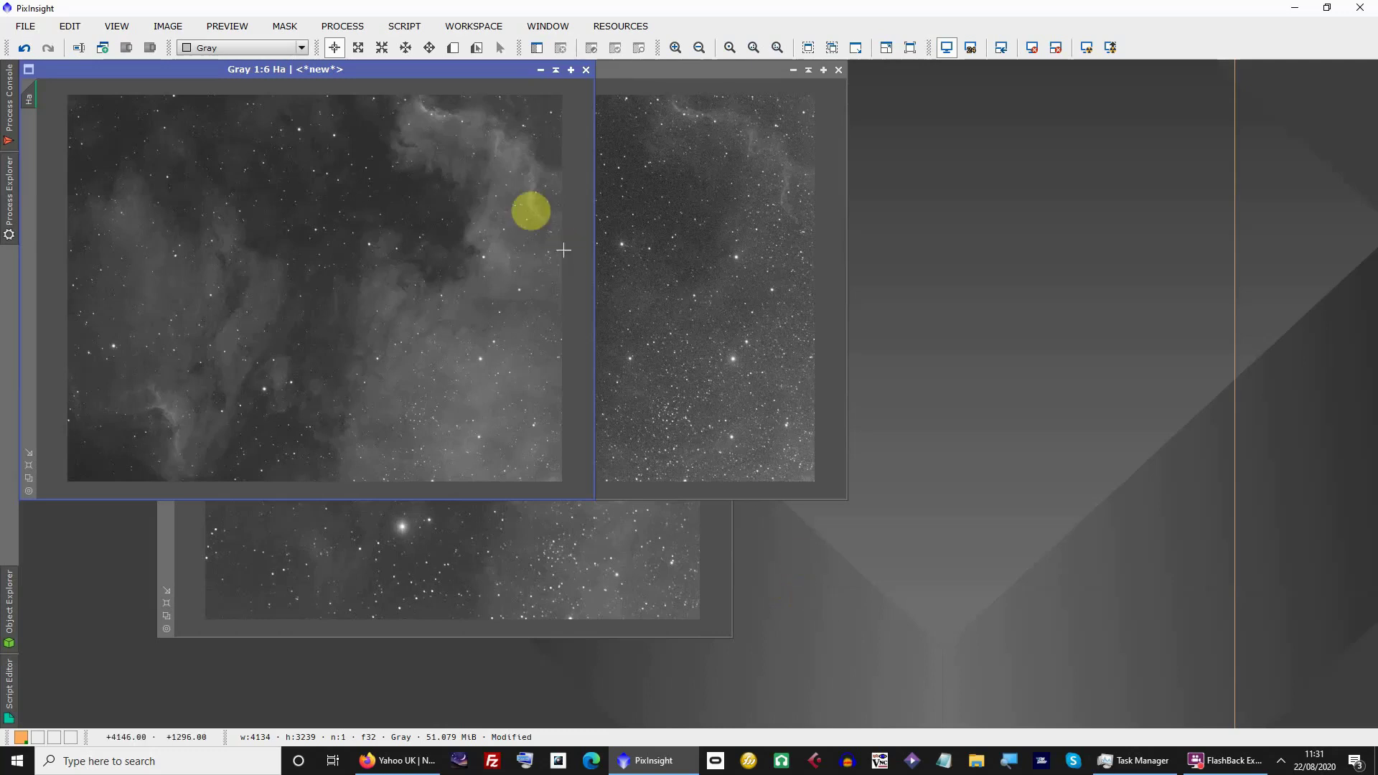
# Open the Script menu to show the AutoScript scripts list
pyautogui.click(402, 26)
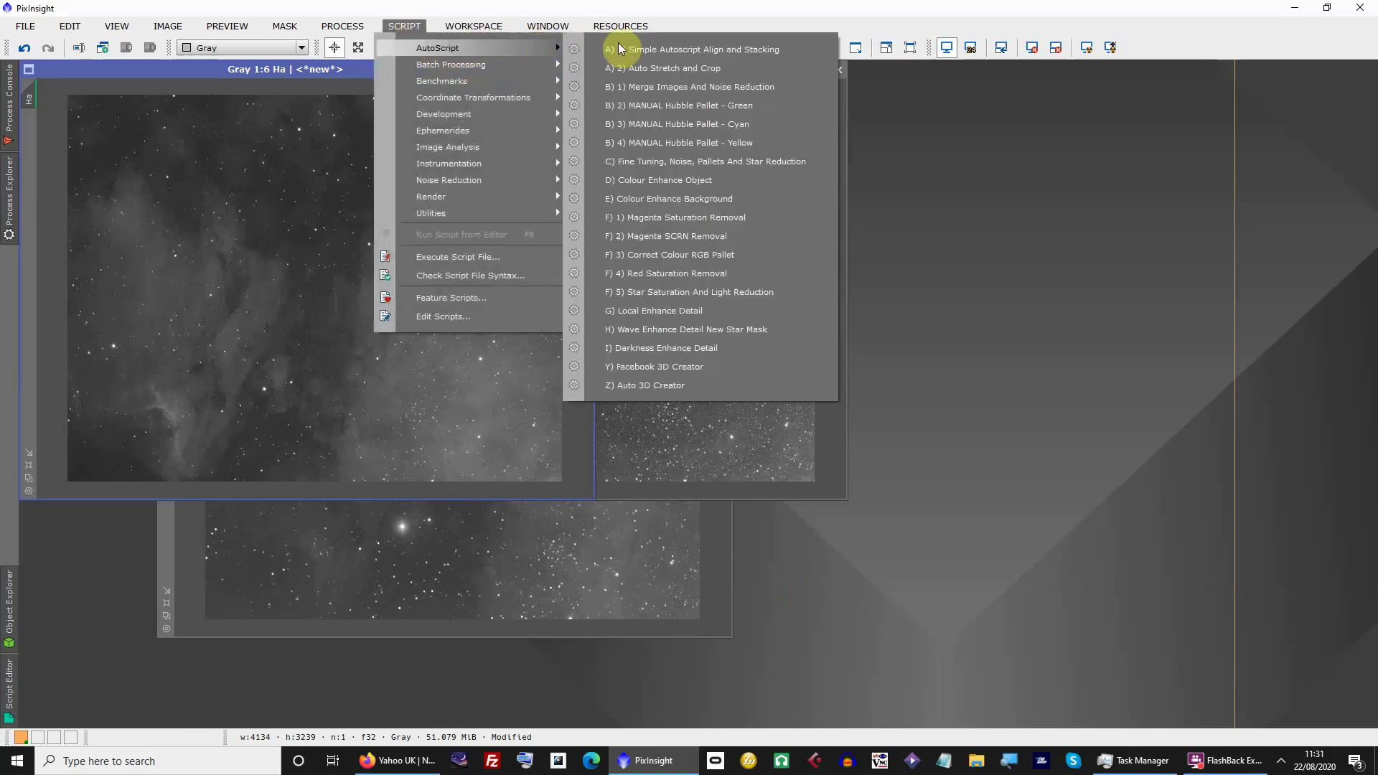
pyautogui.moveTo(438, 47)
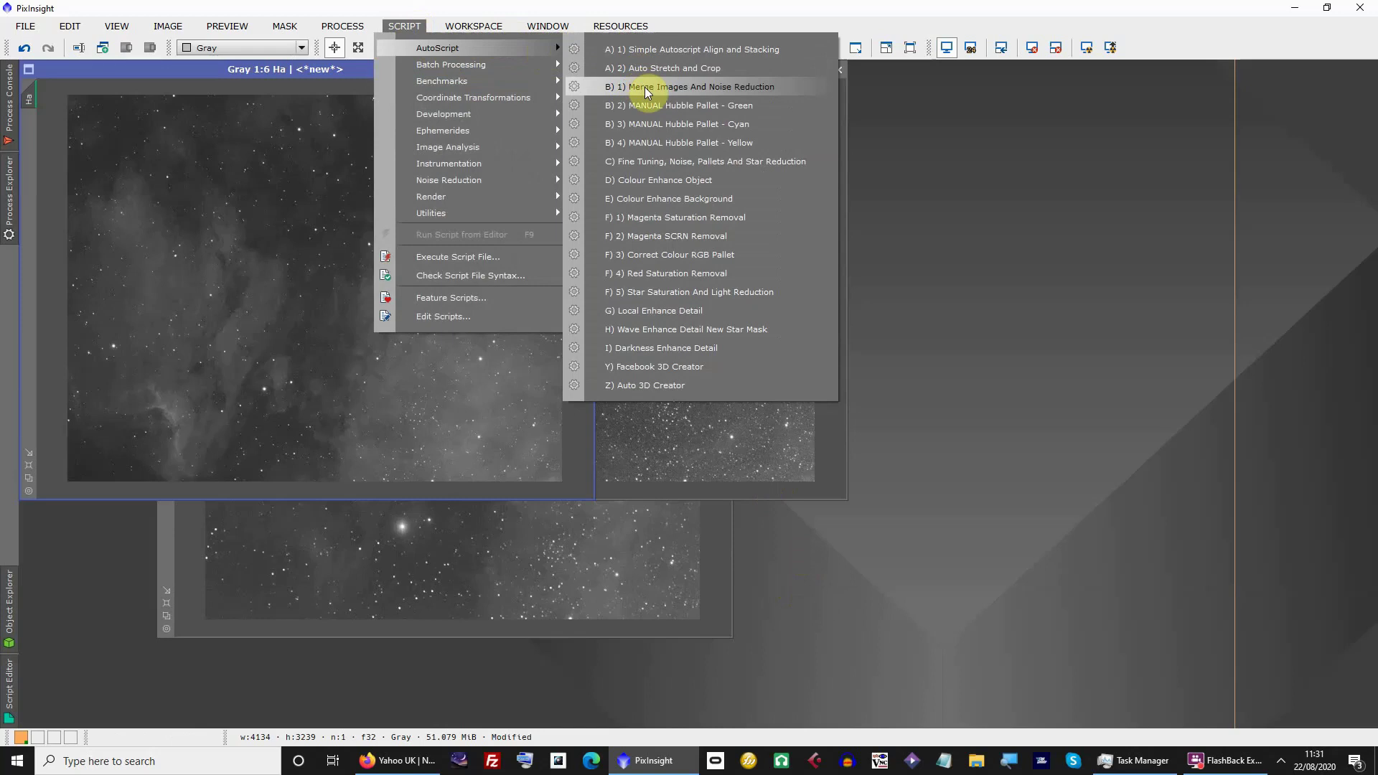
# Launch Merge Images And Noise Reduction, keeping Oiii as the blue channel image
pyautogui.click(646, 90)
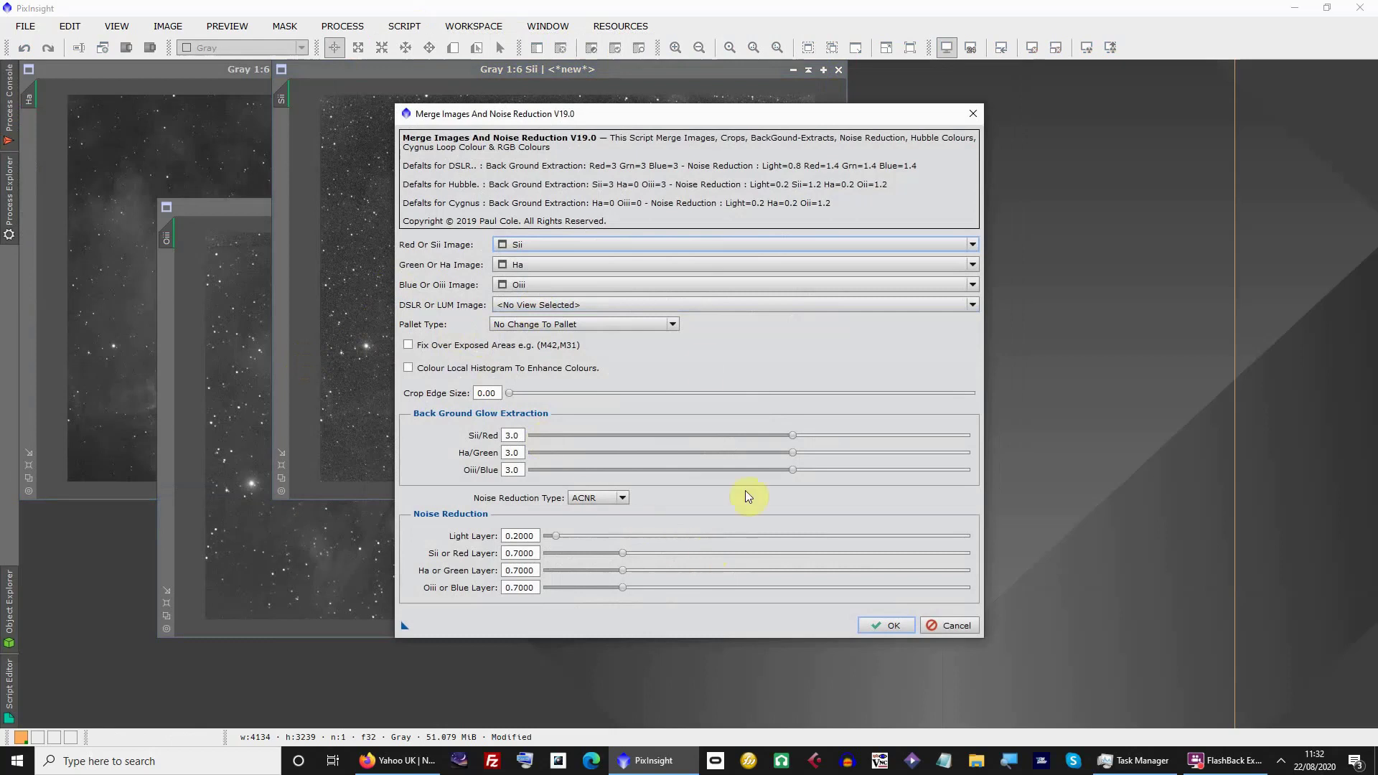
pyautogui.click(638, 283)
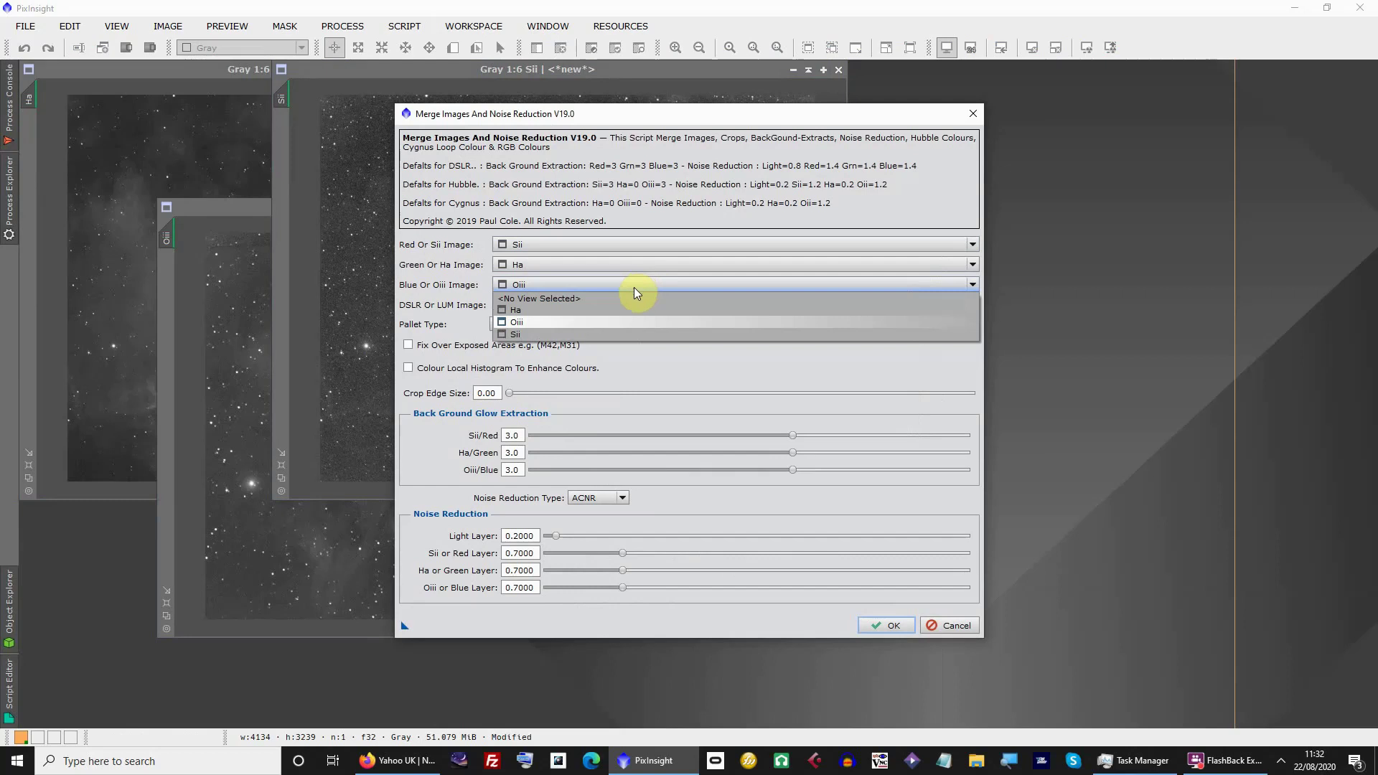
pyautogui.click(634, 287)
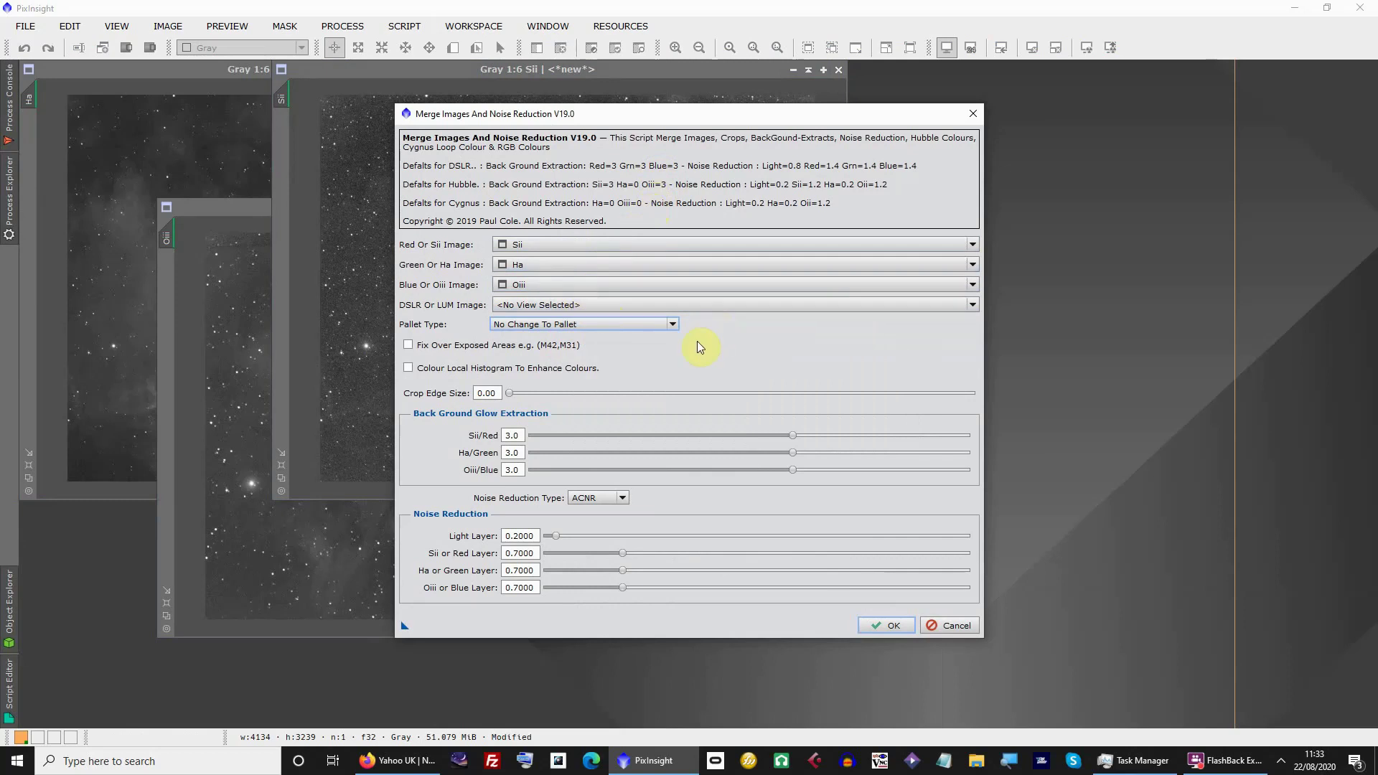
# Choose Narrow Band Hubble Pallet SCNR AUTO, zero all three glow-extraction sliders, and run
pyautogui.click(607, 325)
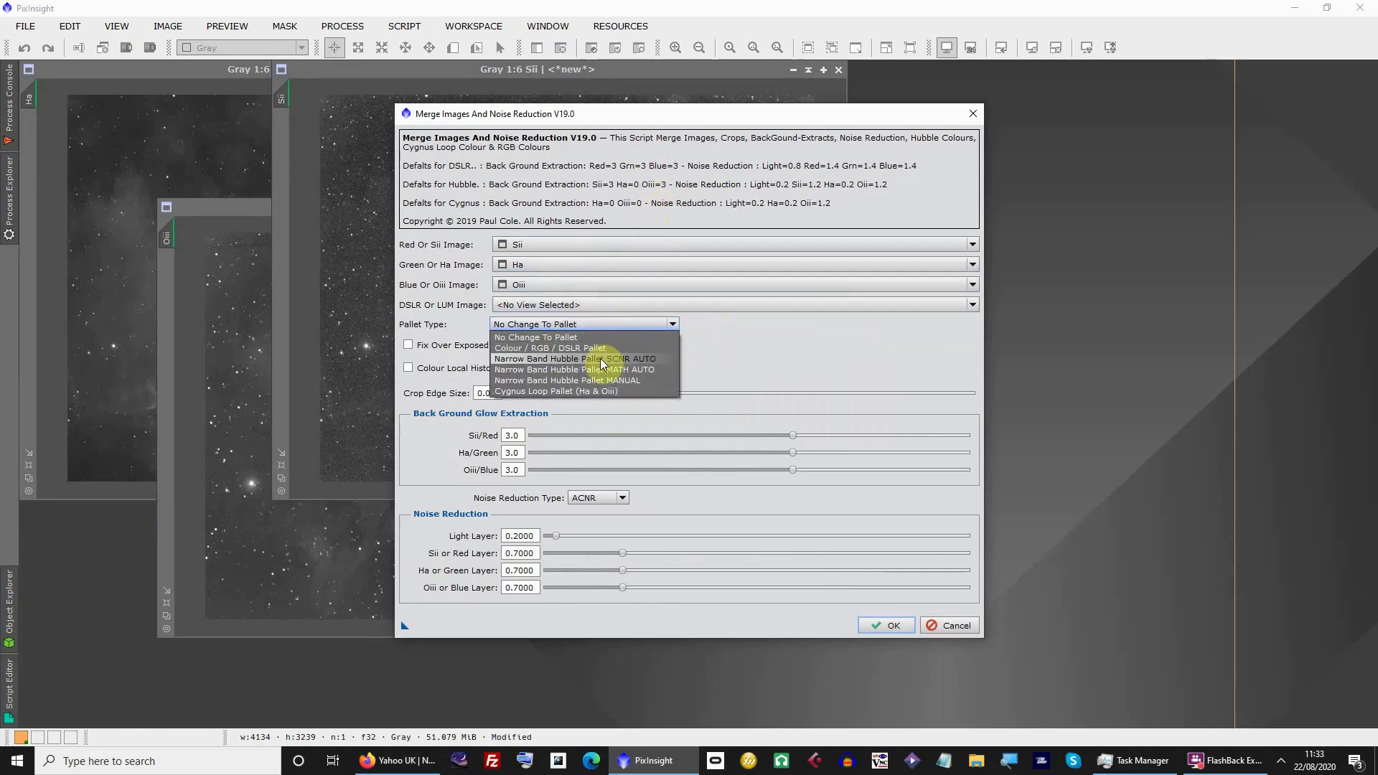
pyautogui.click(602, 359)
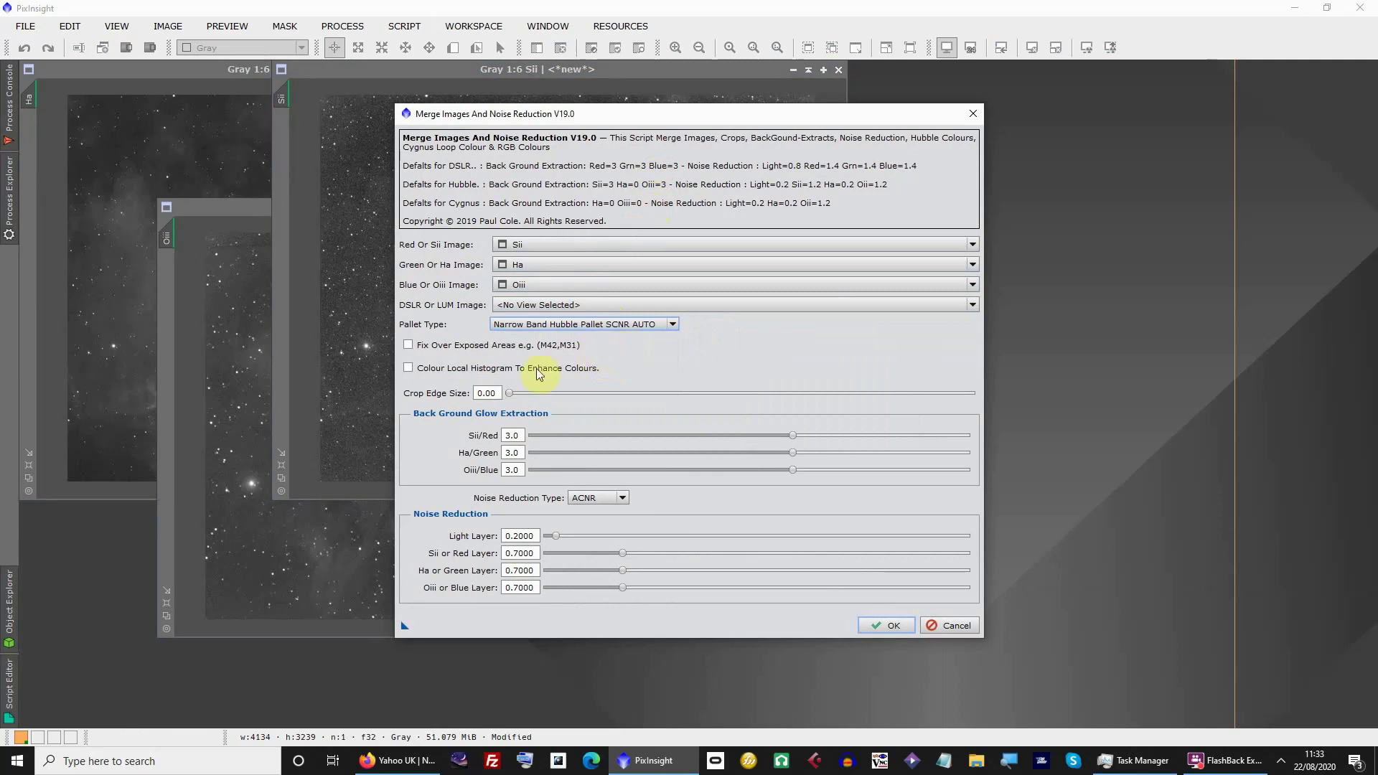
pyautogui.click(535, 434)
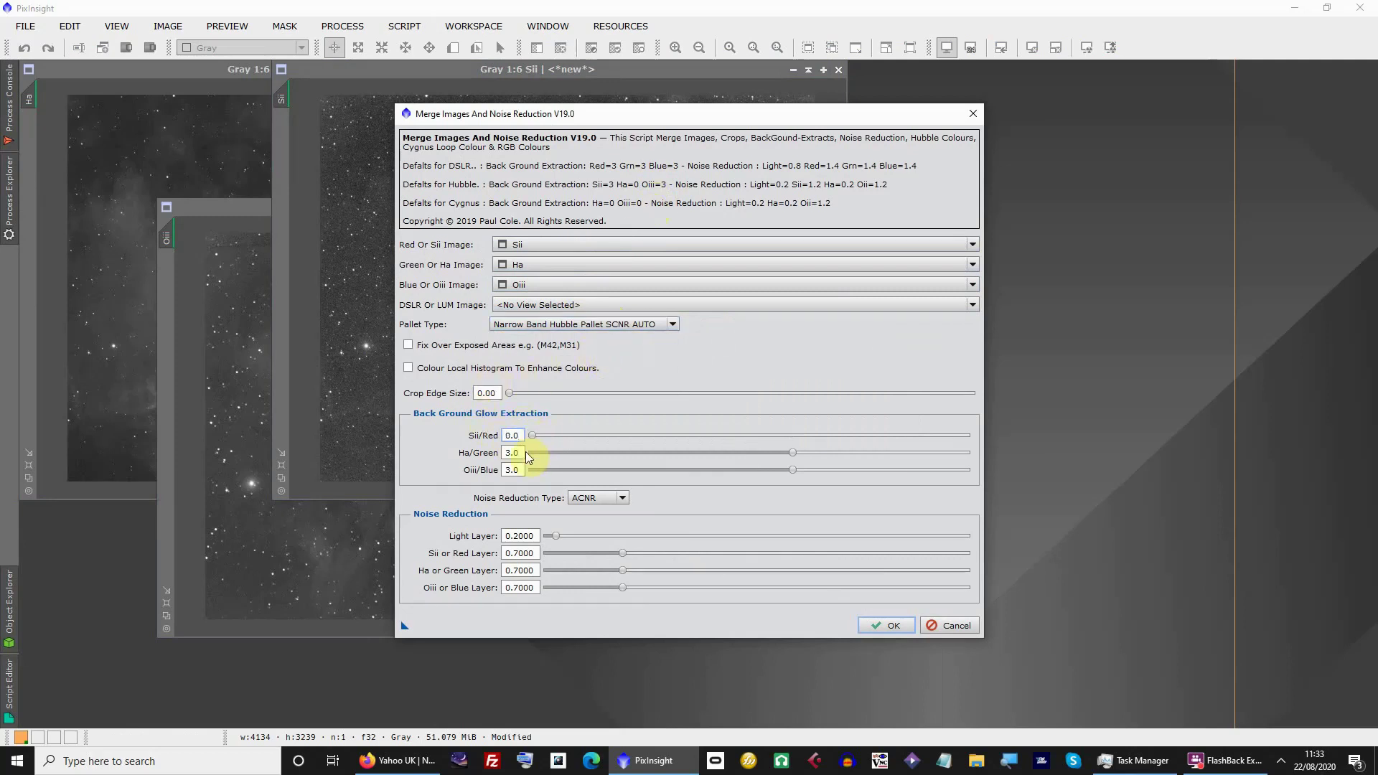
pyautogui.click(533, 452)
pyautogui.click(530, 470)
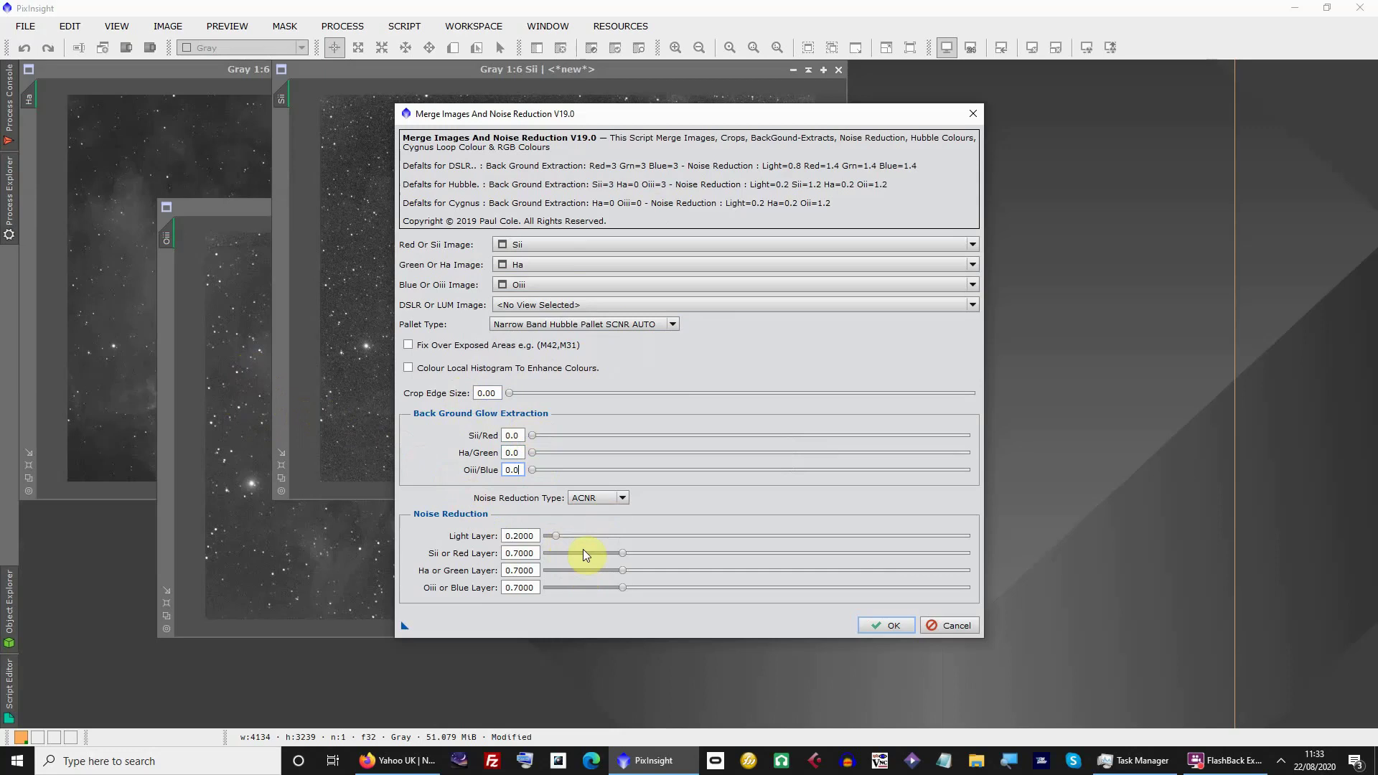
pyautogui.click(874, 628)
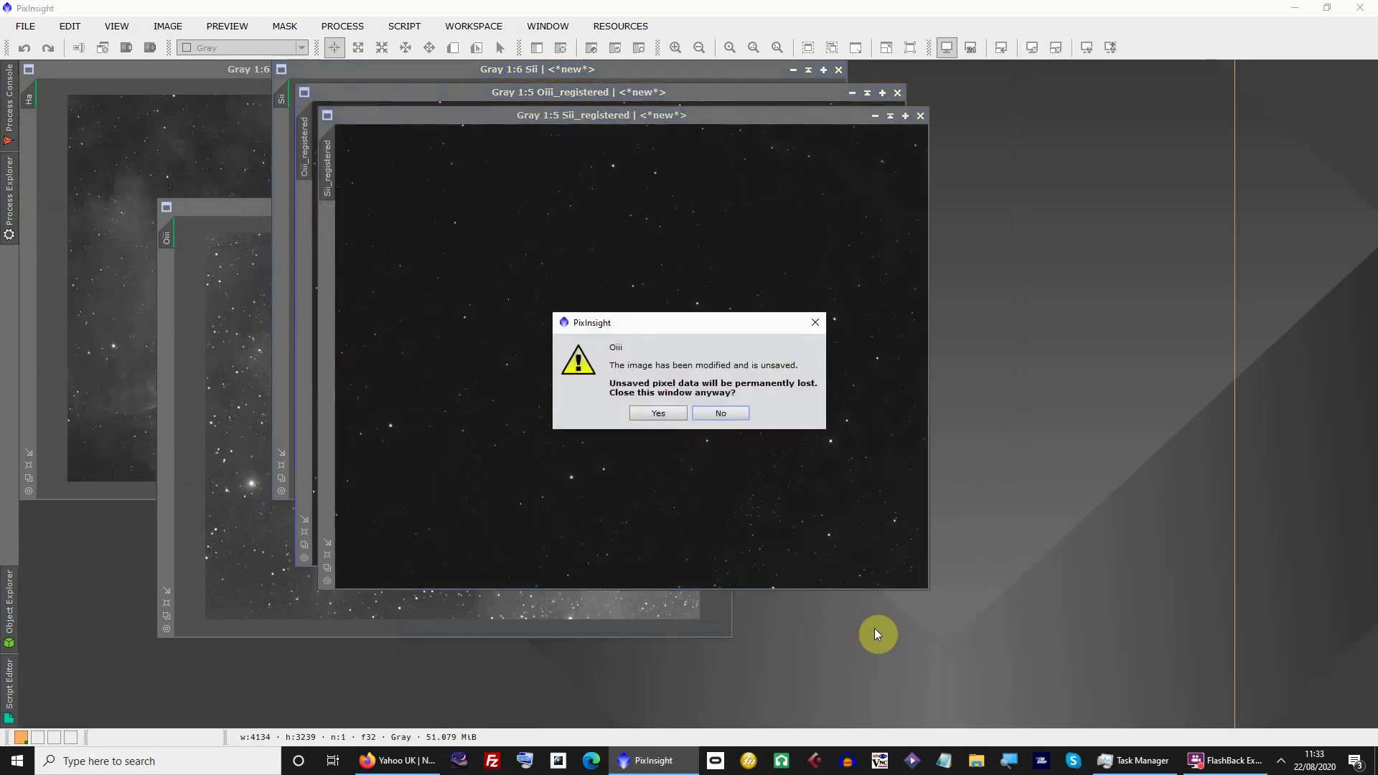
# Confirm closing the unsaved Sii image window
pyautogui.click(652, 413)
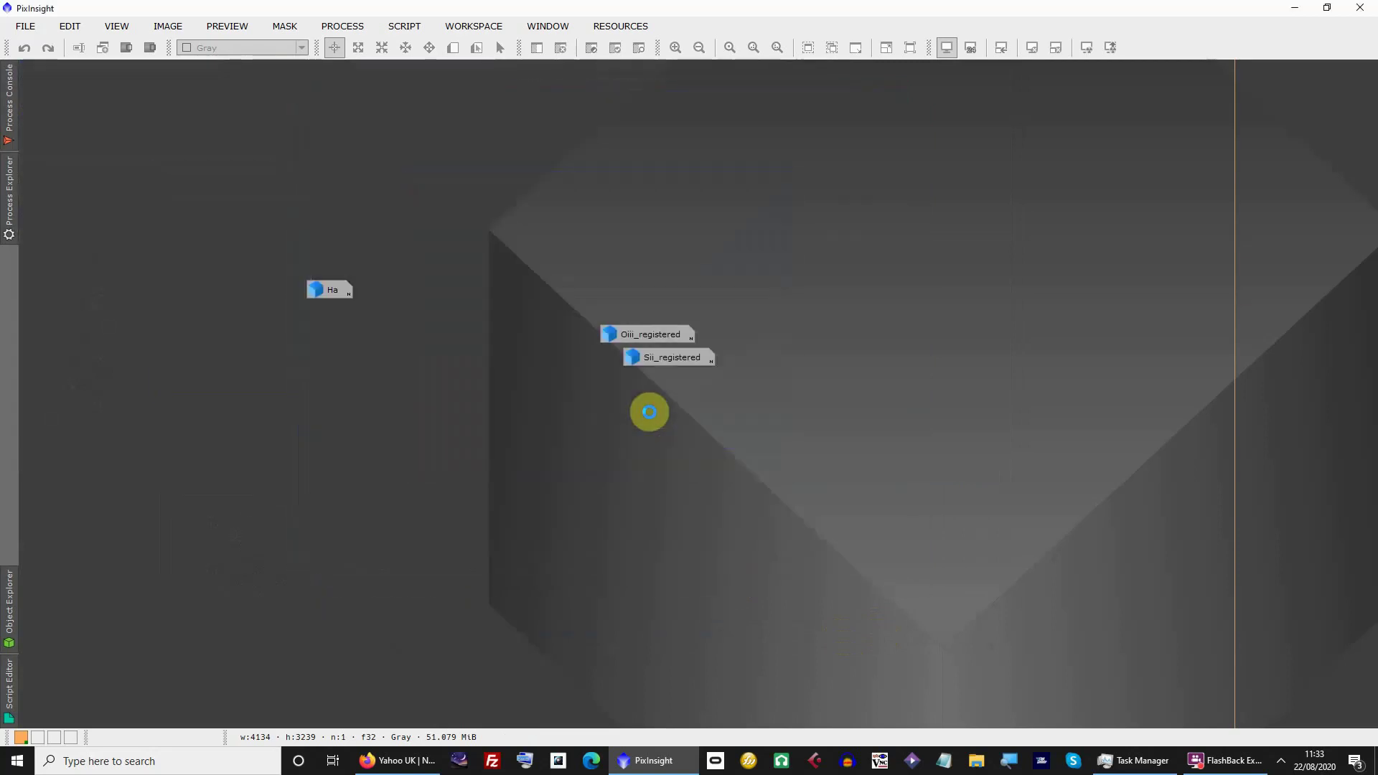
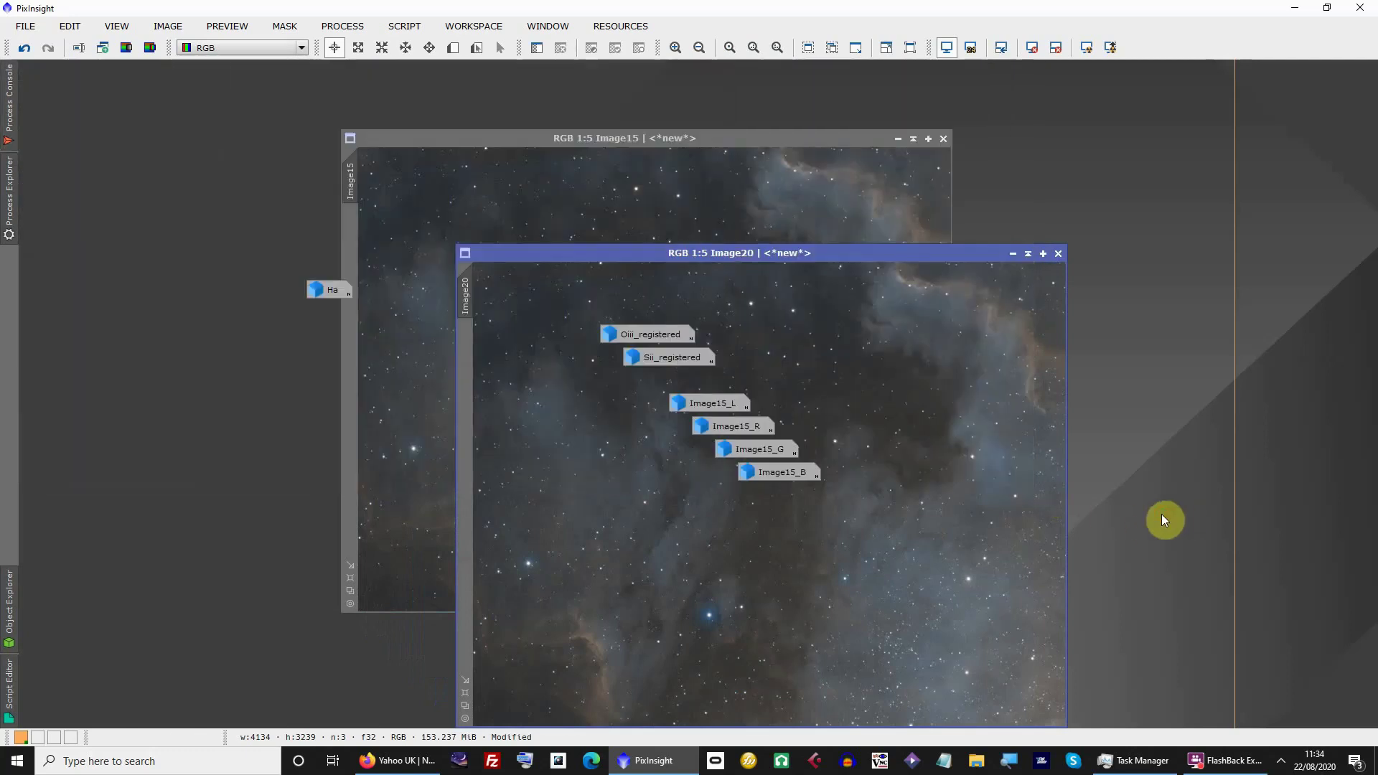
pyautogui.scroll(1, 717, 551)
pyautogui.scroll(1, 696, 553)
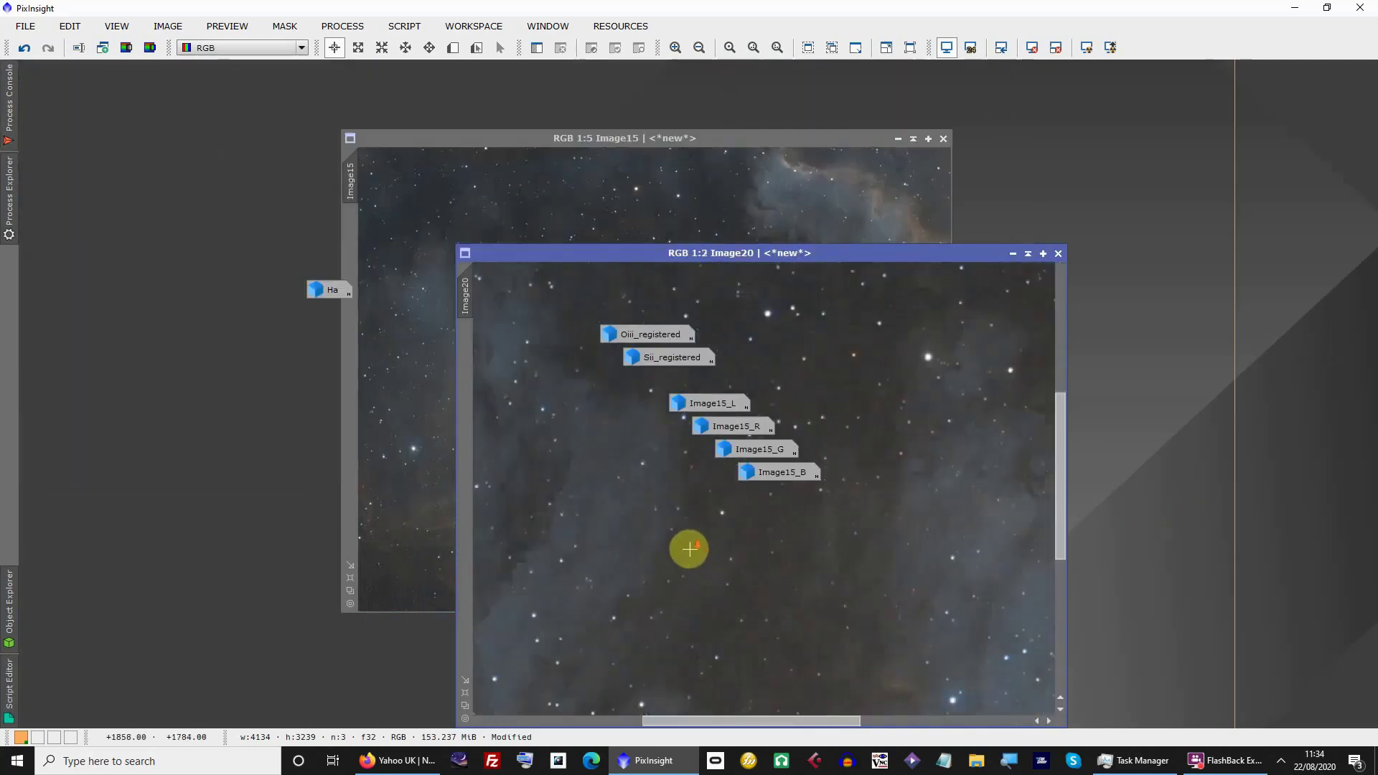
pyautogui.scroll(3, 690, 551)
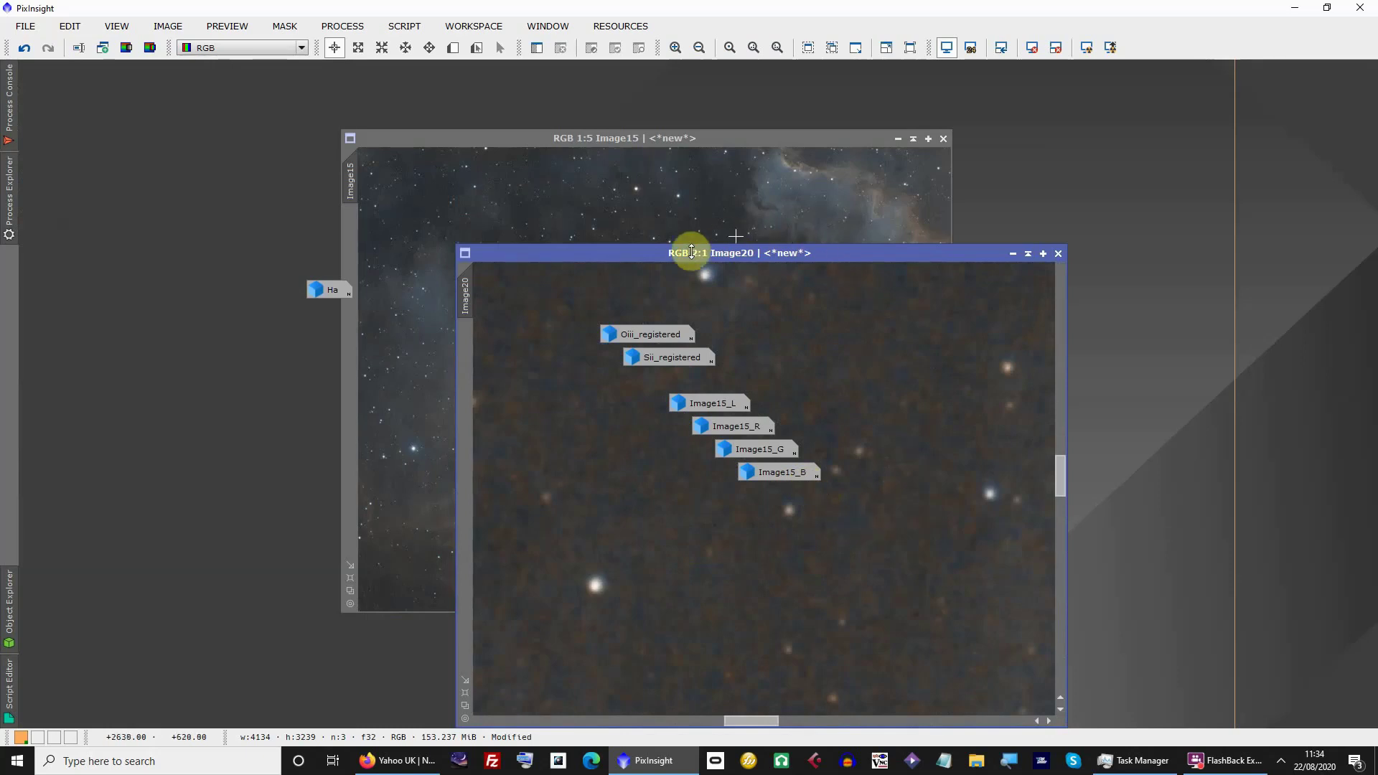
# Zoom into Image20 and move Image15 to its left so both show together
pyautogui.moveTo(686, 252); pyautogui.dragTo(683, 252)
pyautogui.click(710, 215)
pyautogui.scroll(2, 700, 311)
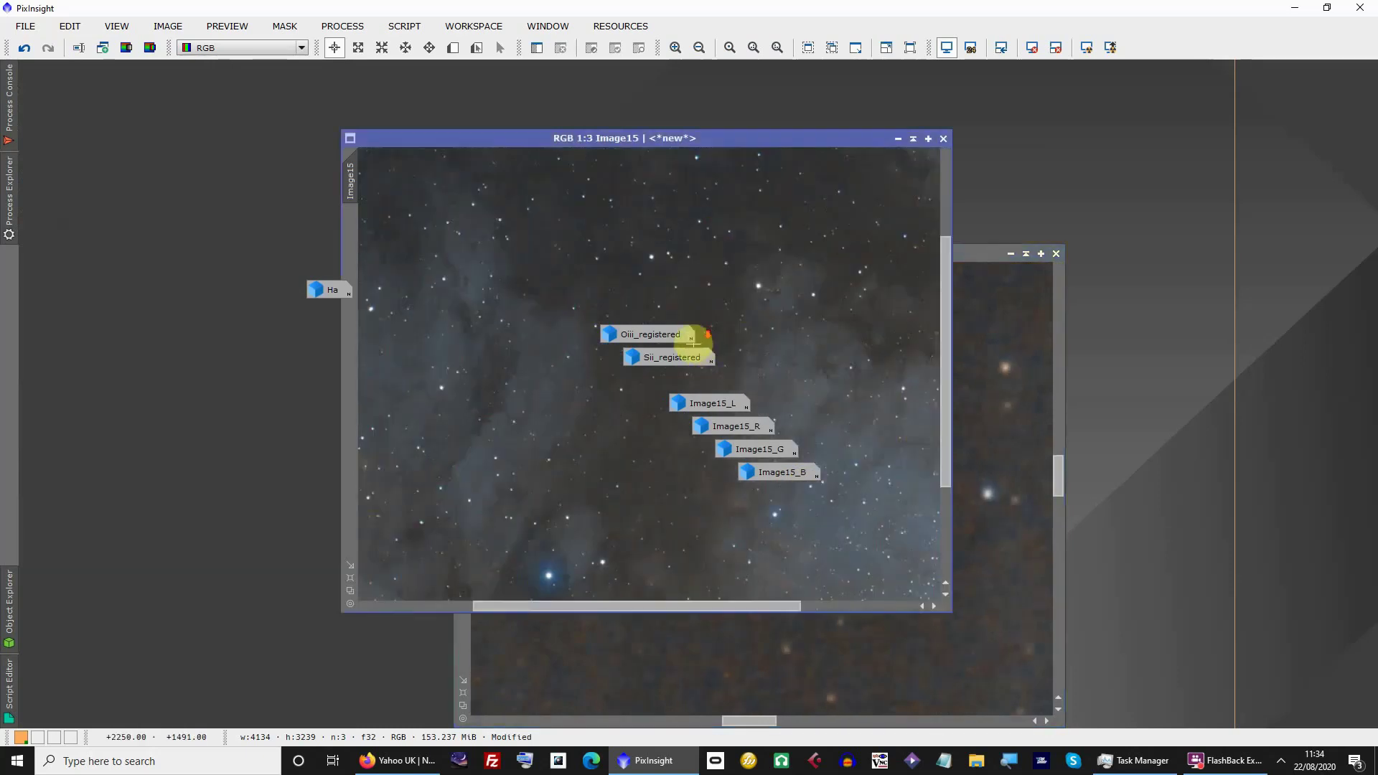
pyautogui.scroll(2, 668, 379)
pyautogui.scroll(1, 654, 393)
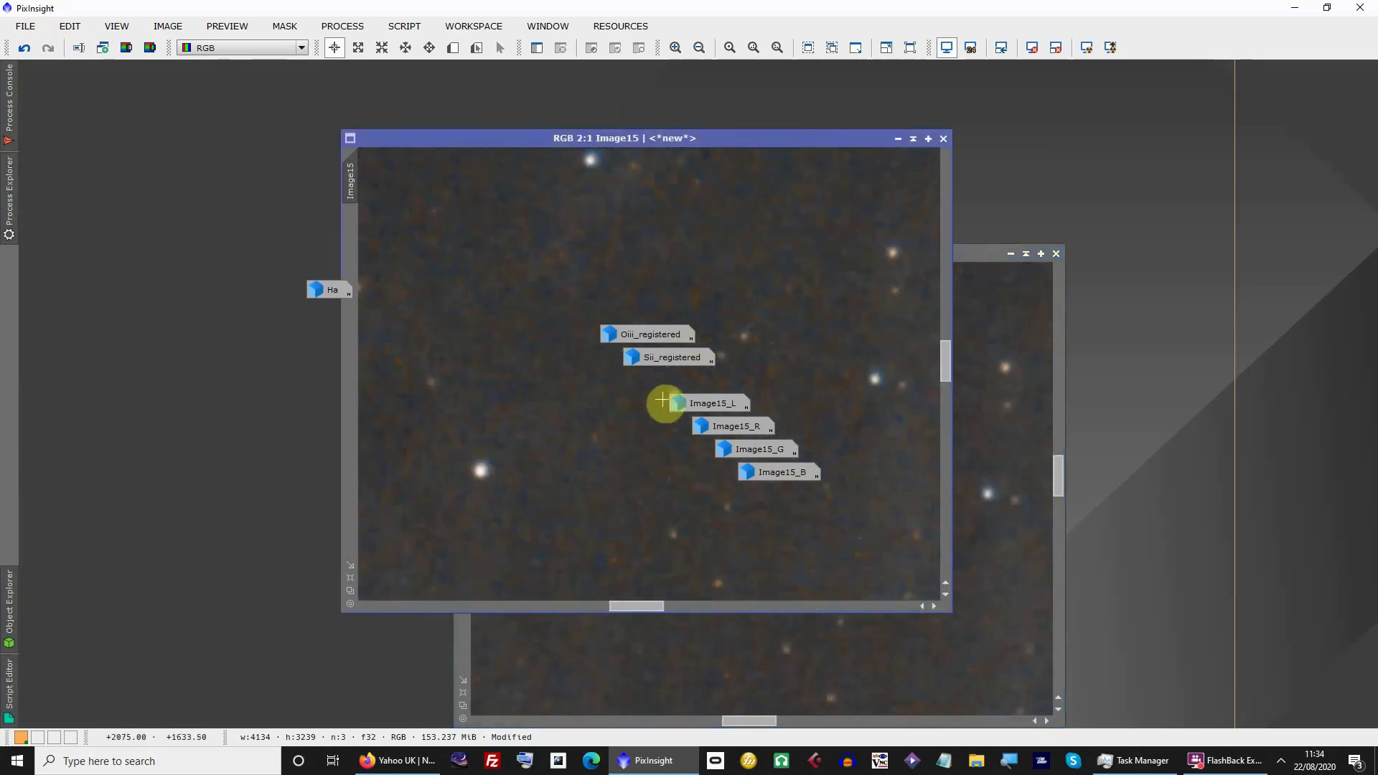
pyautogui.moveTo(833, 141)
pyautogui.mouseDown()
pyautogui.moveTo(709, 251)
pyautogui.moveTo(673, 266)
pyautogui.mouseUp()
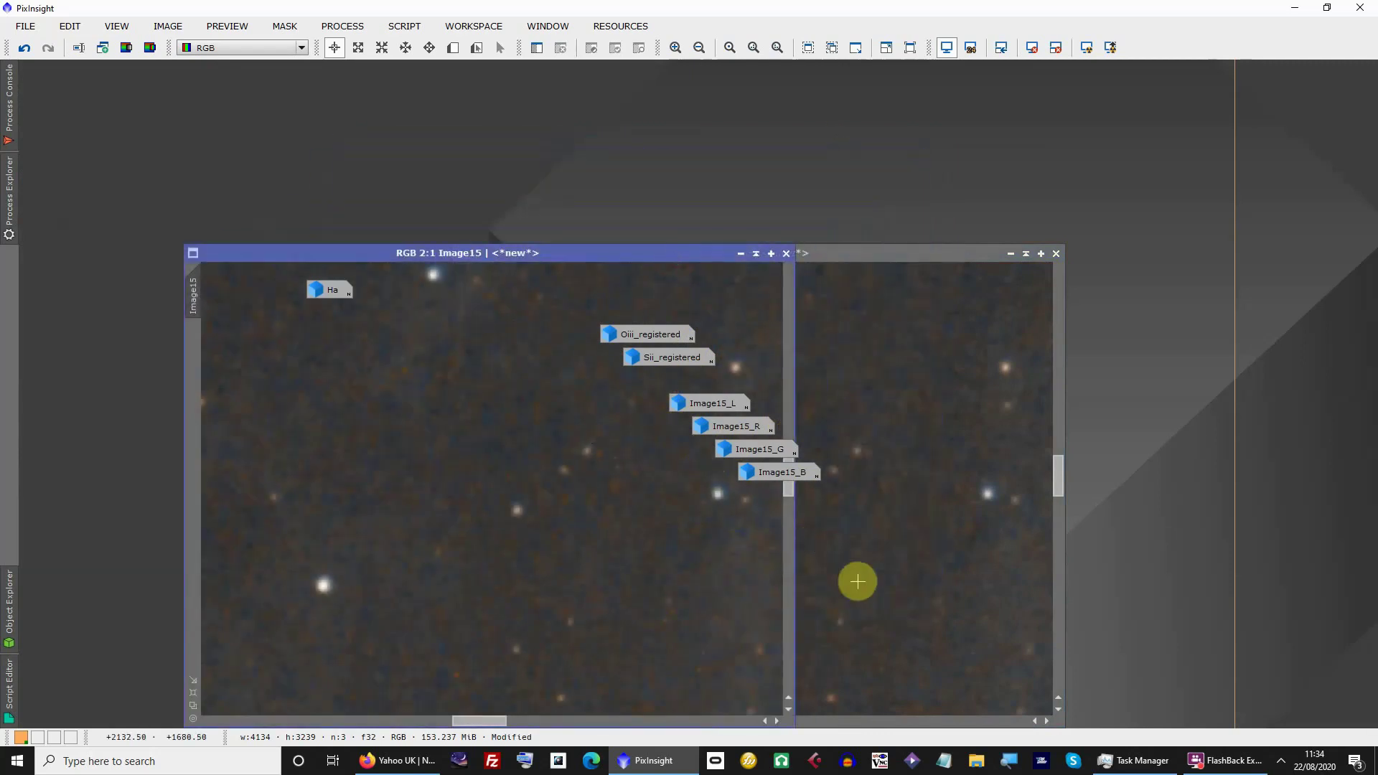
pyautogui.click(857, 581)
pyautogui.scroll(3, 862, 577)
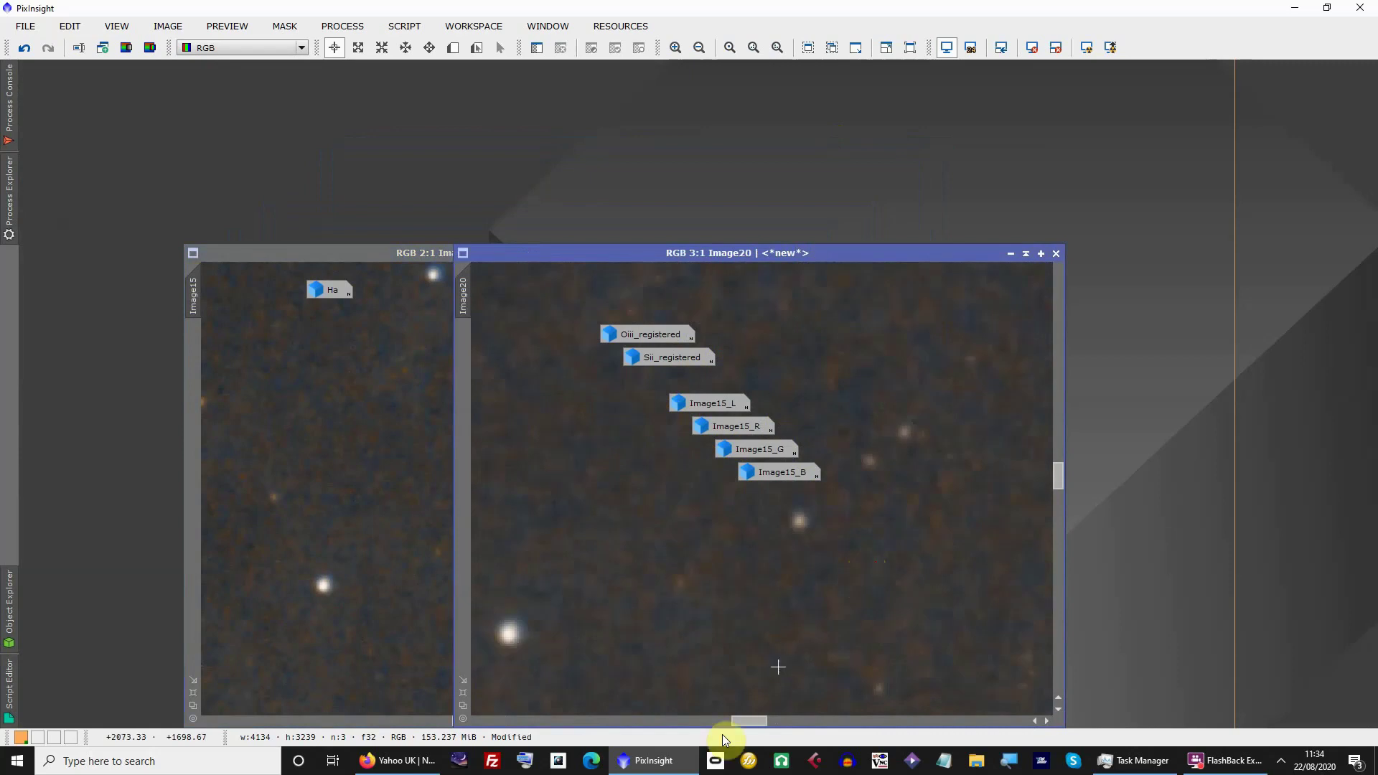
pyautogui.scroll(-2, 827, 699)
pyautogui.moveTo(826, 704); pyautogui.dragTo(860, 688)
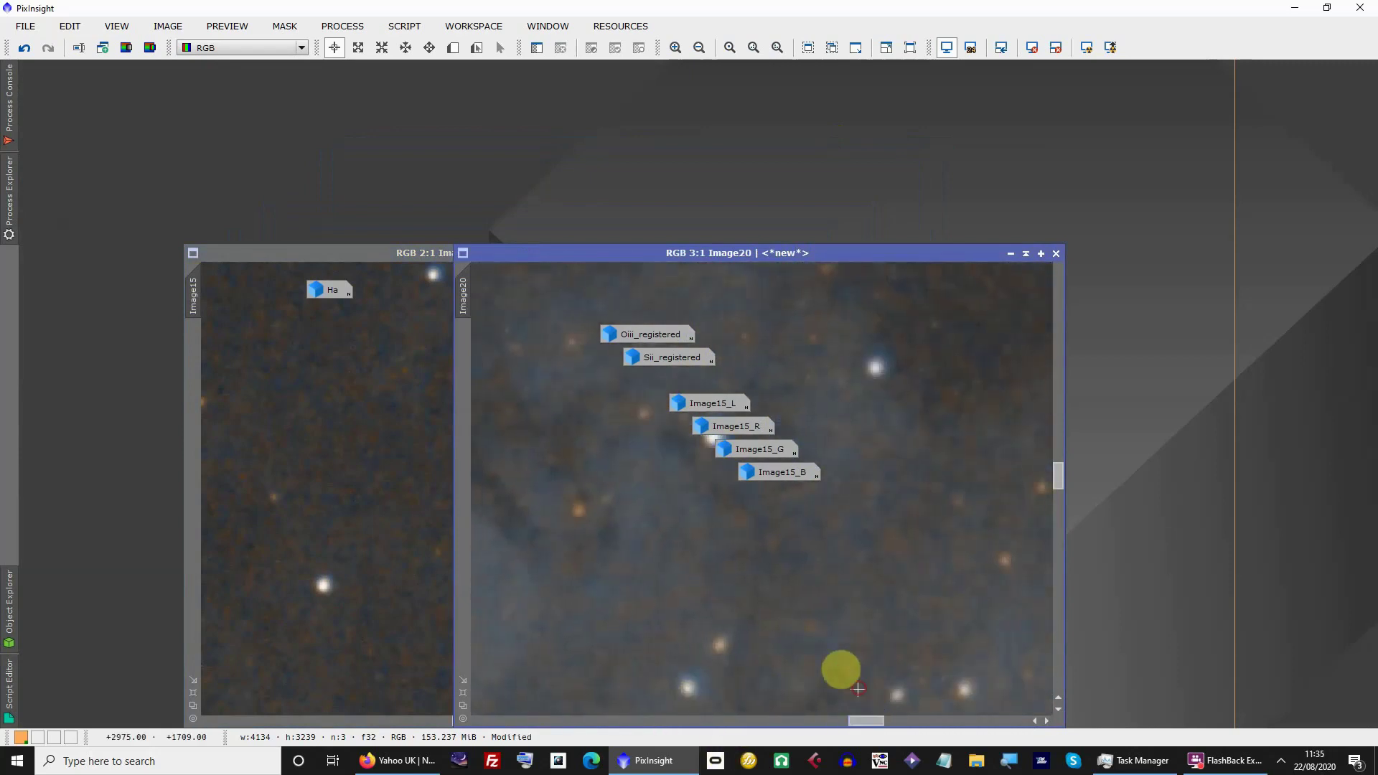
pyautogui.click(332, 464)
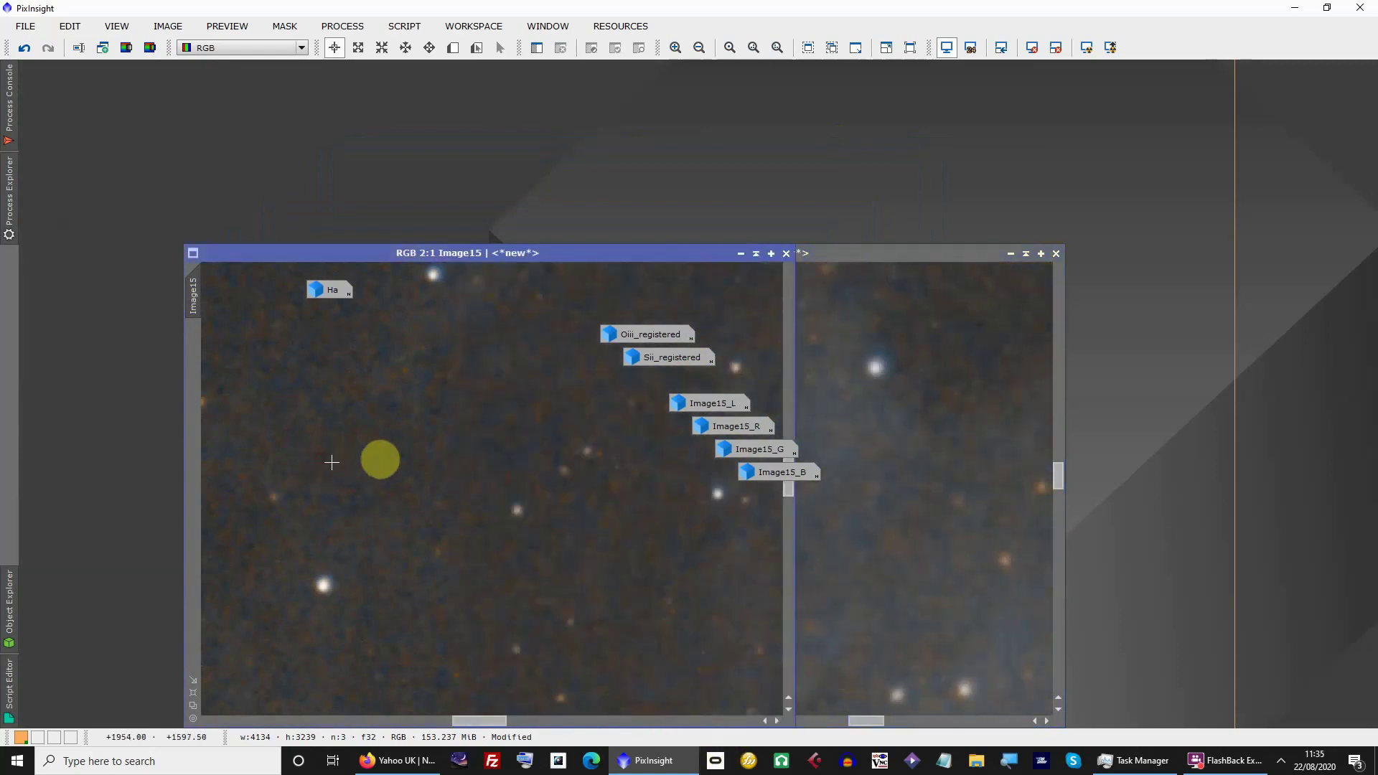
# Close Image15 without saving and stack the Oiii and Sii registered icons under Ha
pyautogui.click(785, 254)
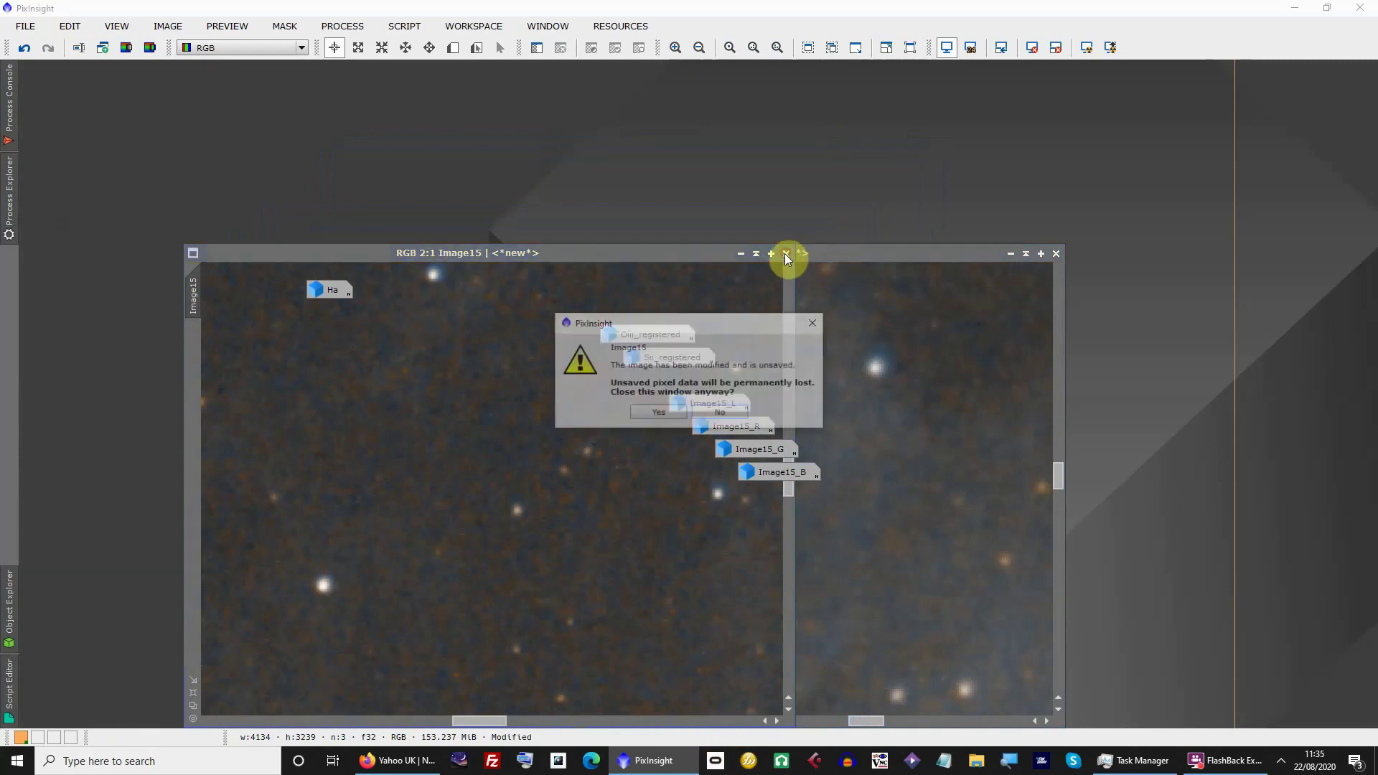
pyautogui.click(649, 415)
pyautogui.scroll(-4, 839, 410)
pyautogui.scroll(-3, 840, 410)
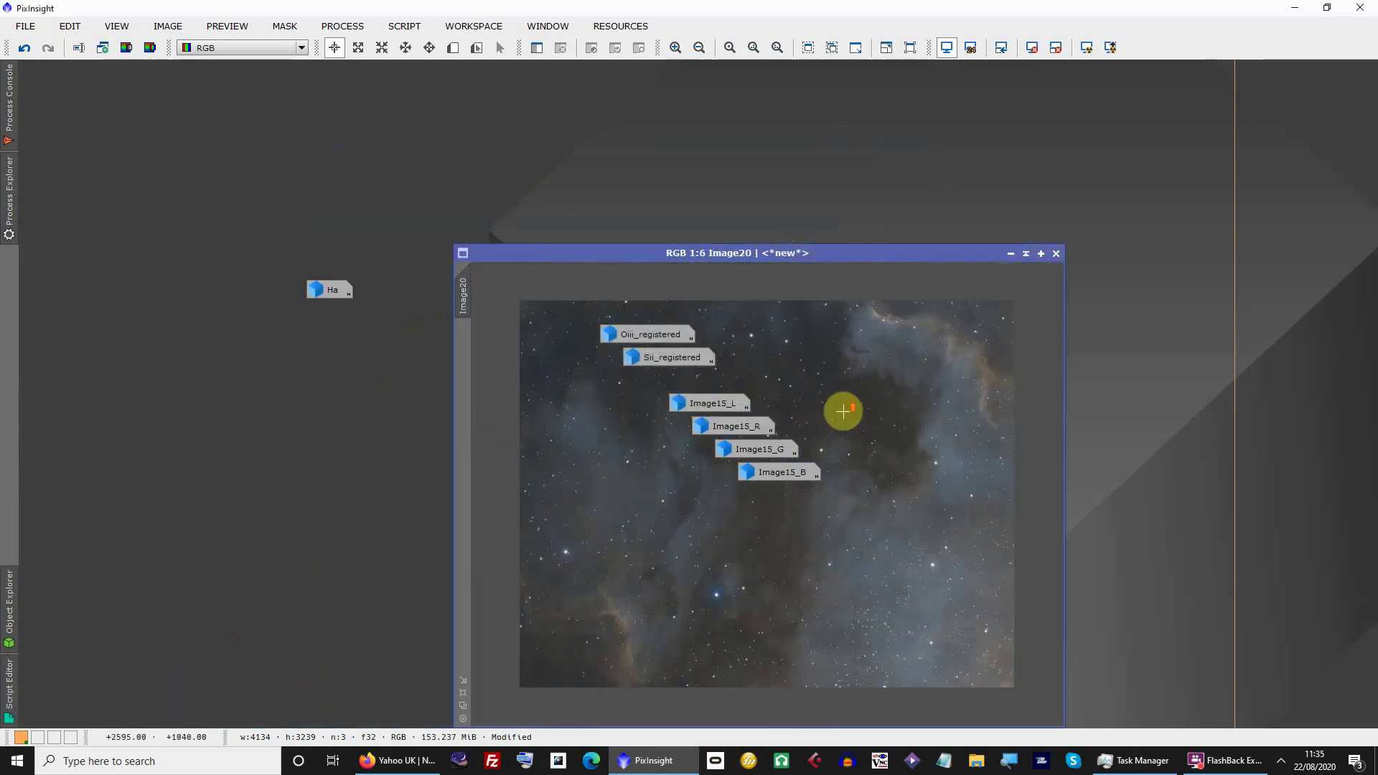
pyautogui.moveTo(843, 252); pyautogui.dragTo(1048, 123)
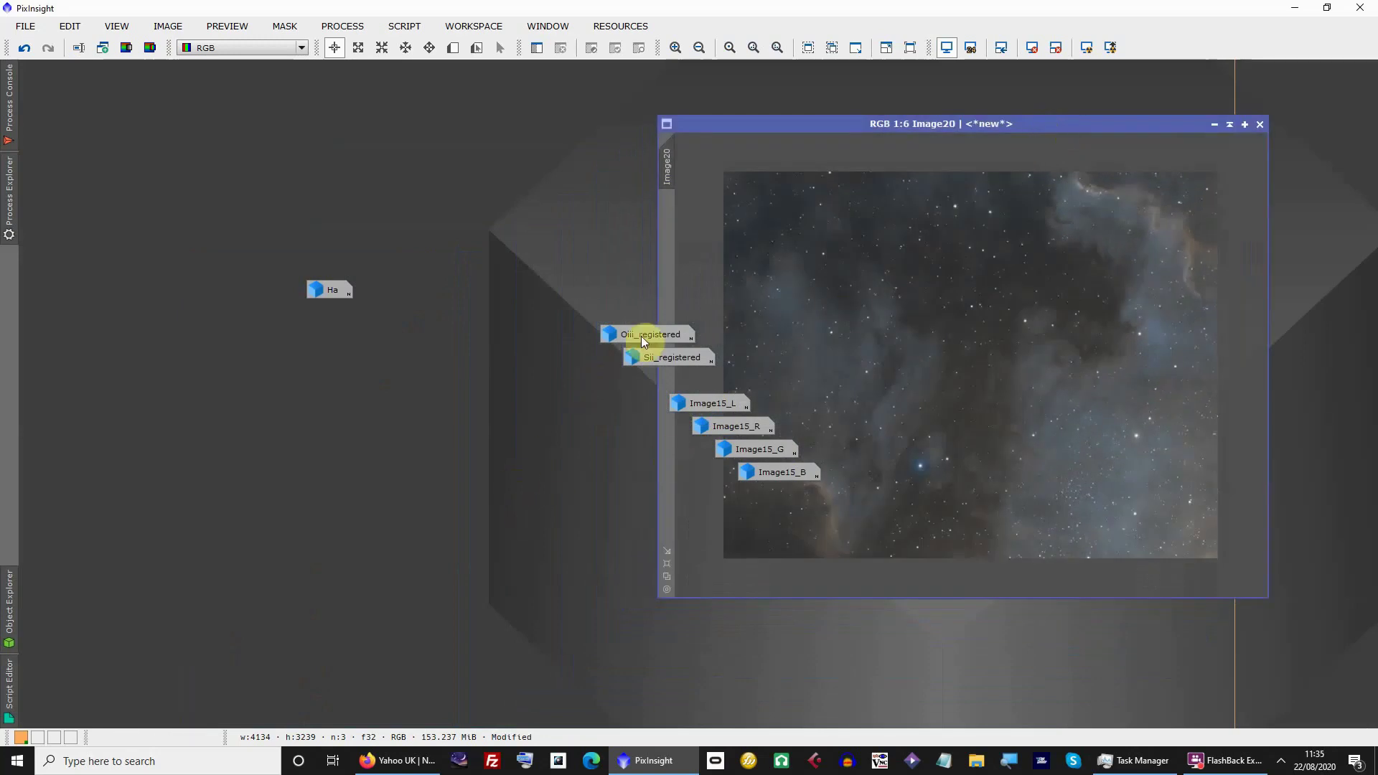
pyautogui.moveTo(643, 335); pyautogui.dragTo(363, 310)
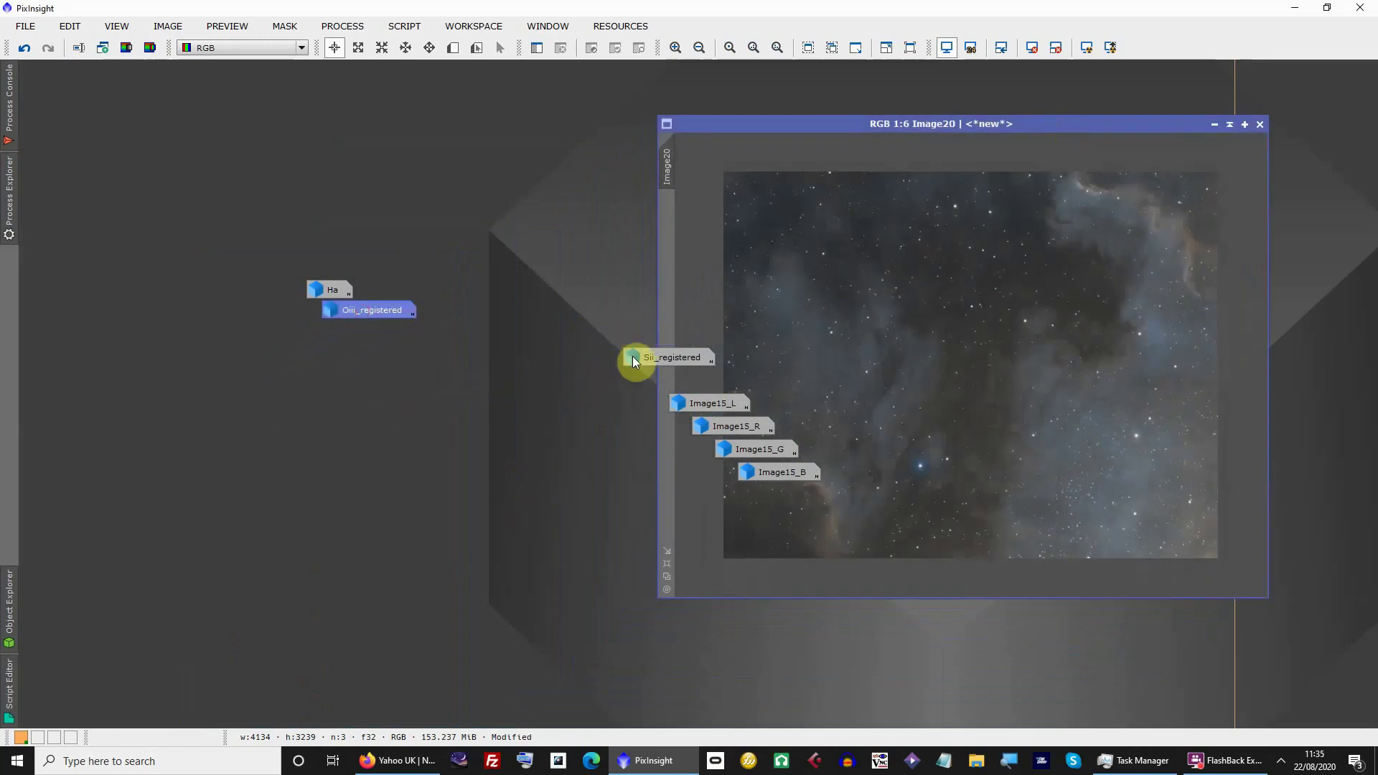
pyautogui.moveTo(632, 356); pyautogui.dragTo(347, 337)
# Delete the four Image15 channel icons, confirming the discard of each unsaved image
pyautogui.moveTo(582, 382); pyautogui.dragTo(761, 479)
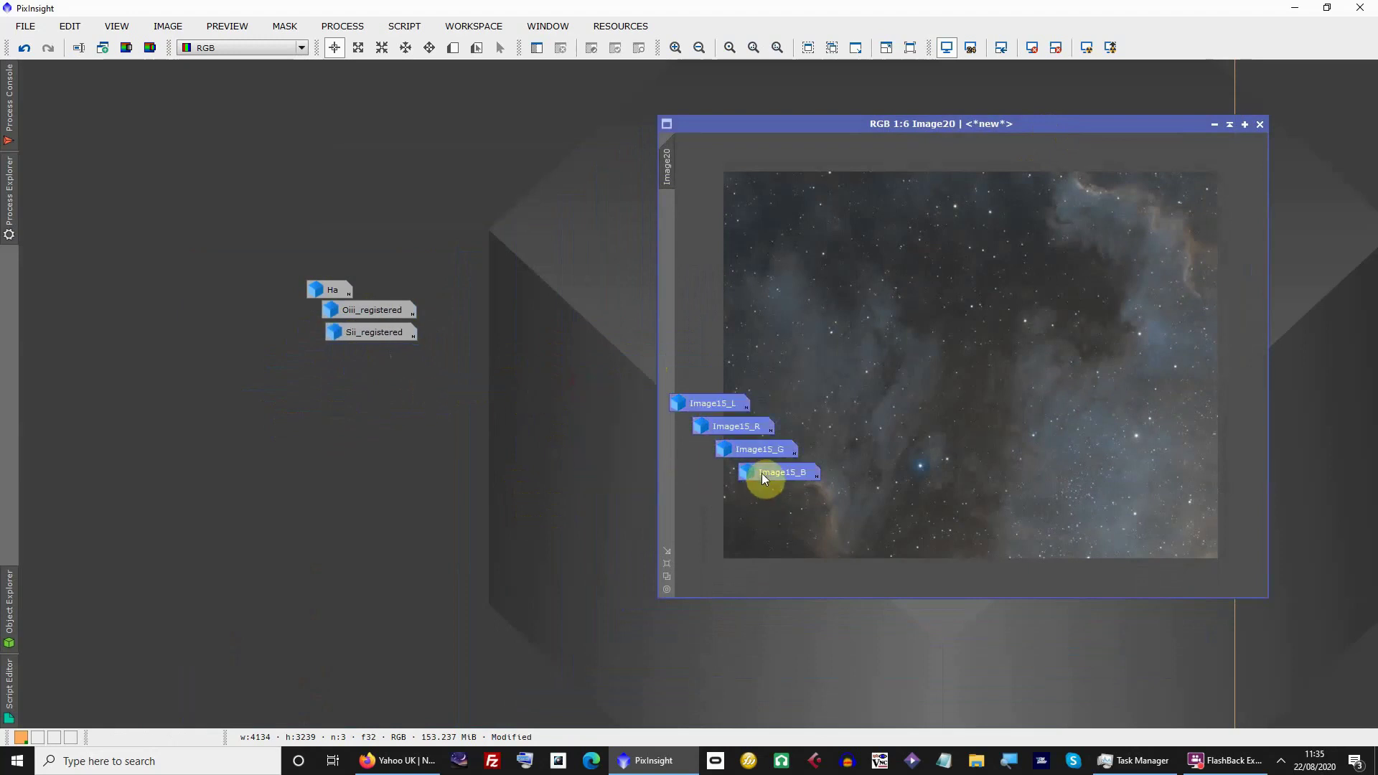
pyautogui.rightClick(762, 475)
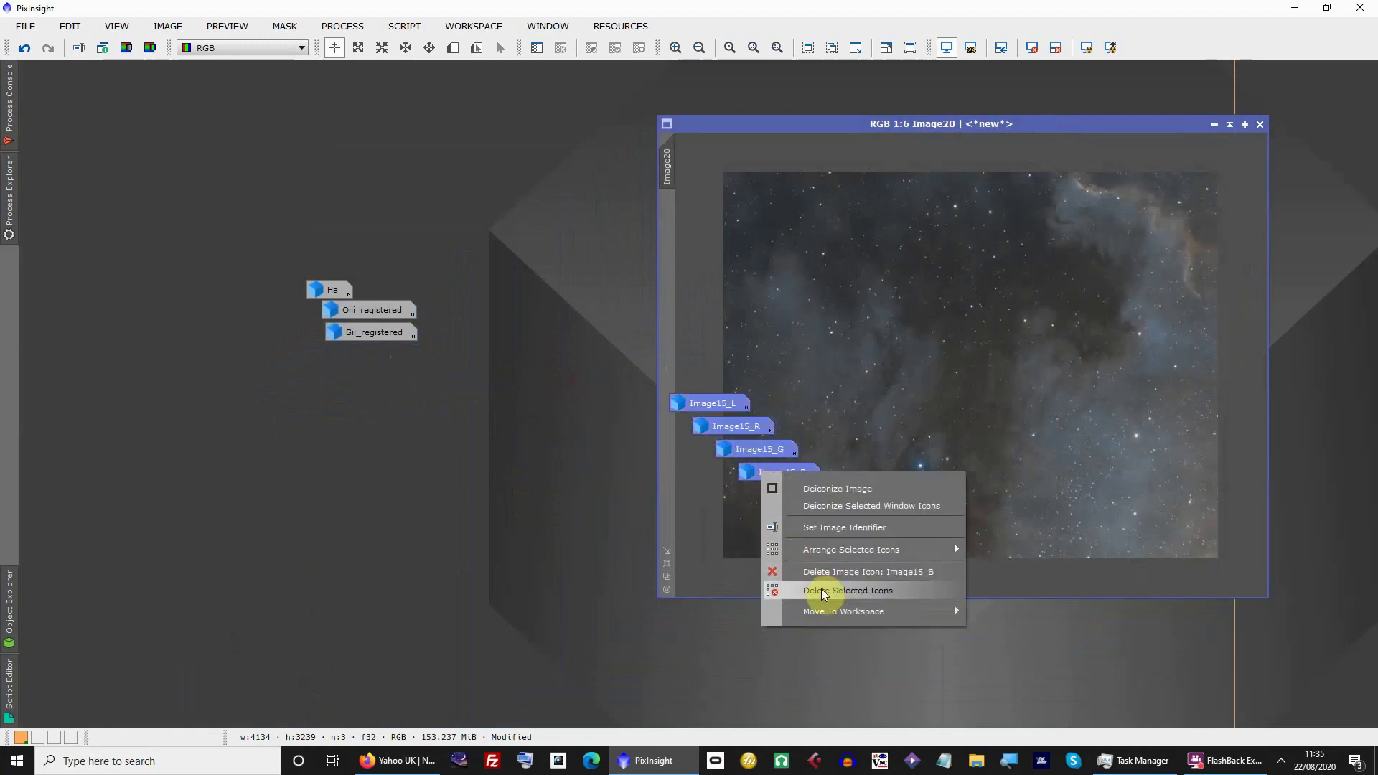
pyautogui.click(824, 592)
pyautogui.click(630, 412)
pyautogui.click(630, 413)
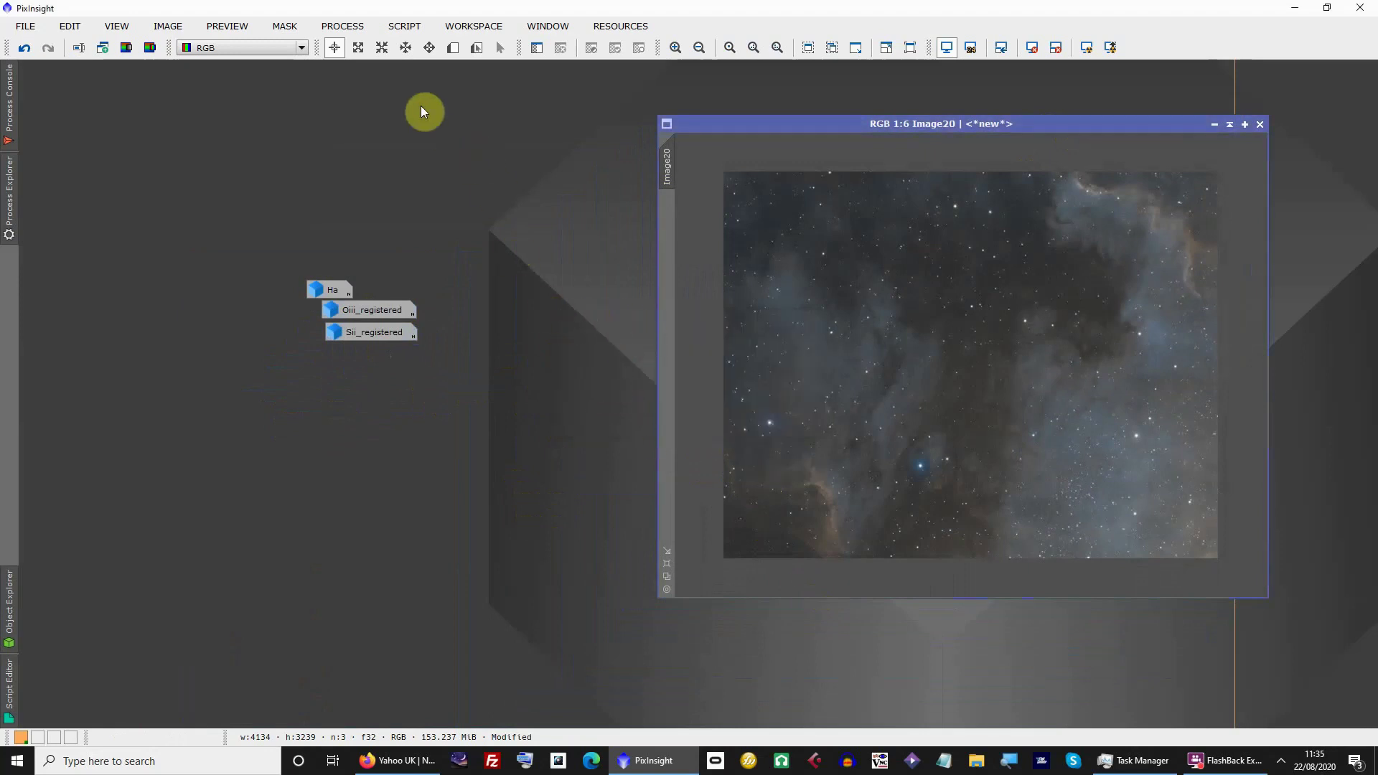
# Launch the AutoScript 'B) 1) Merge Images And Noise Reduction' script
pyautogui.click(419, 33)
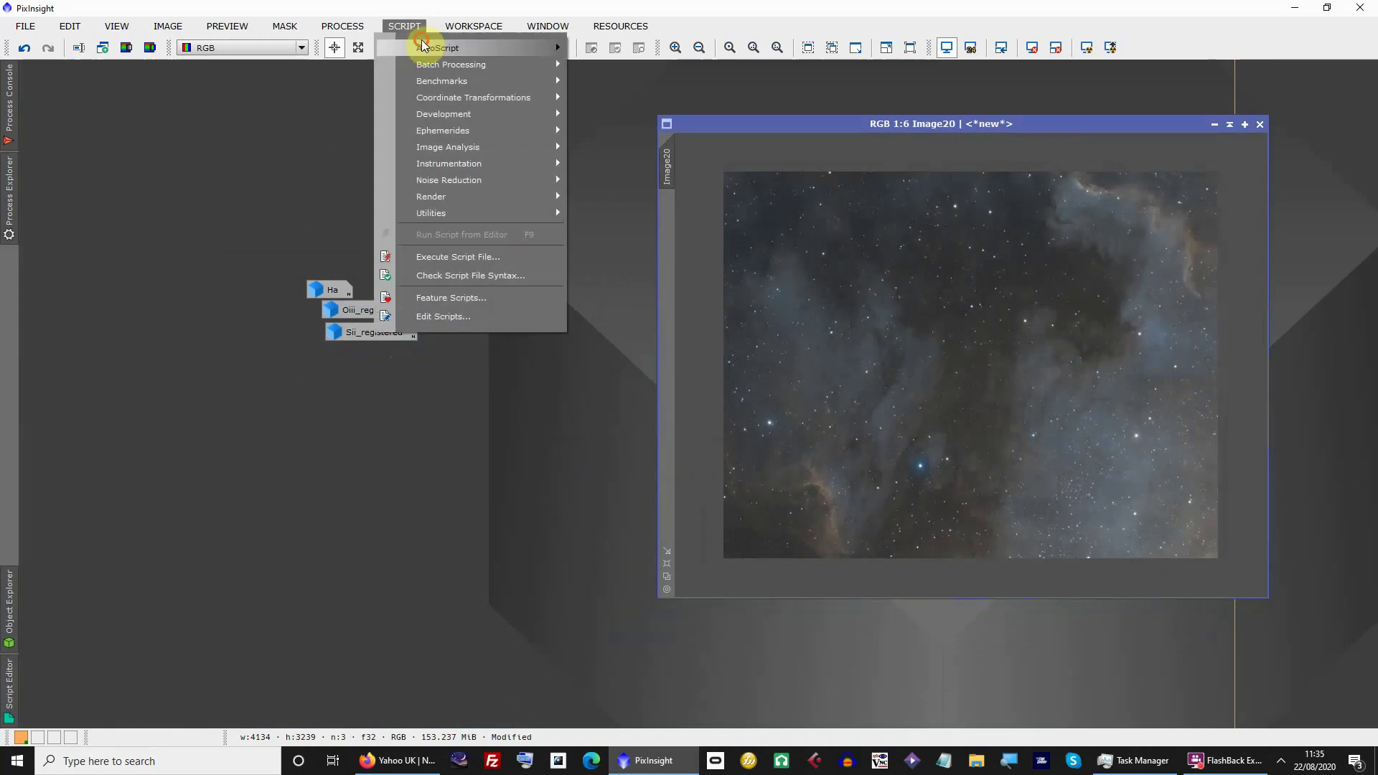
pyautogui.moveTo(463, 49)
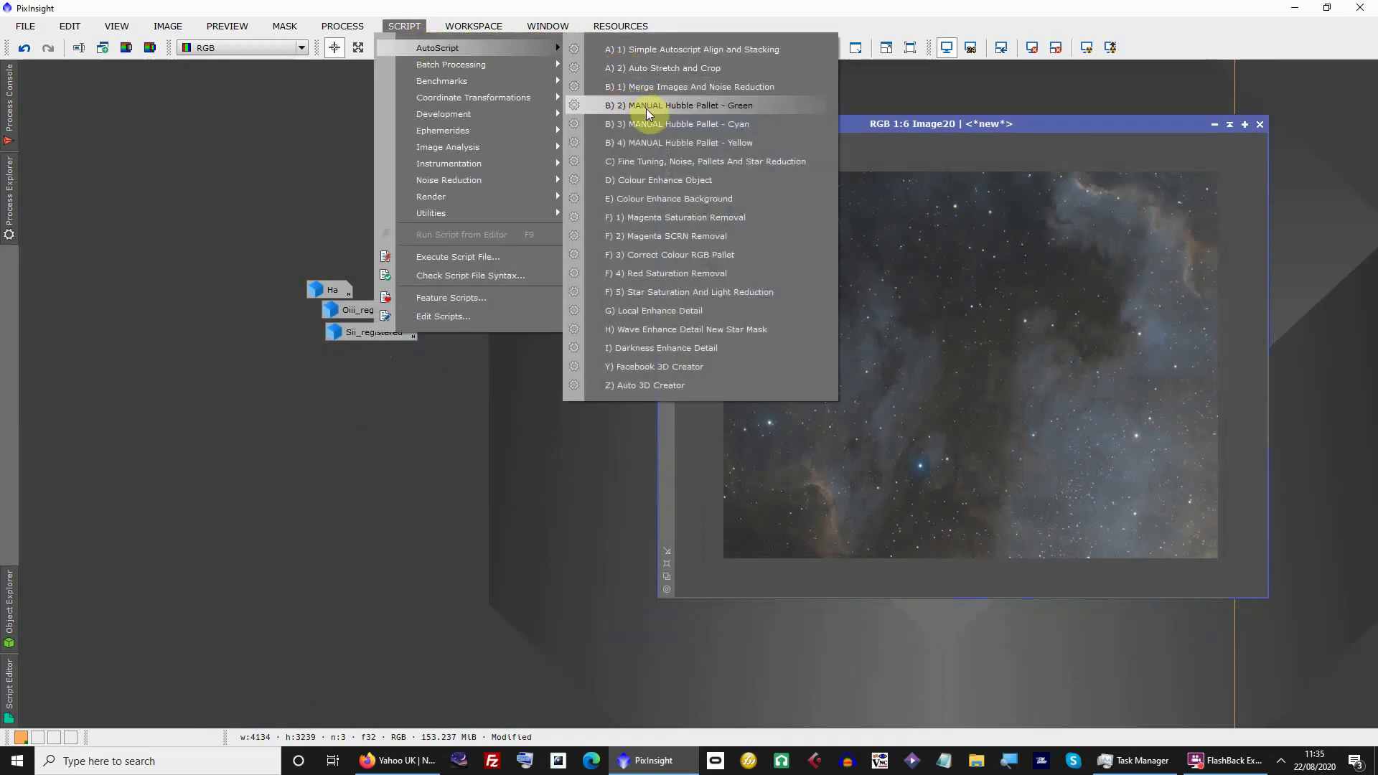
pyautogui.click(644, 89)
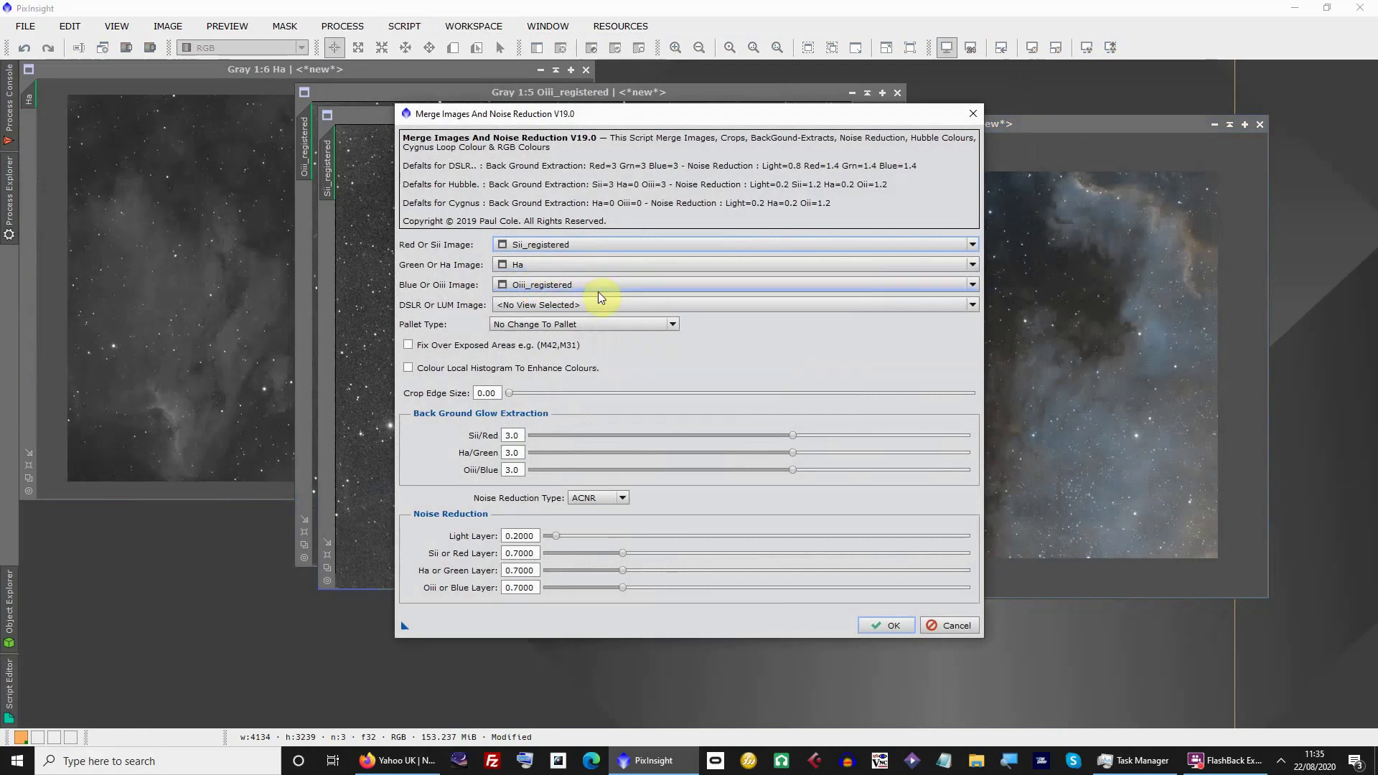
# Run the merge with Narrow Band Hubble Pallet MATH AUTO and Sii/Oiii glow extraction at 0.0
pyautogui.click(611, 325)
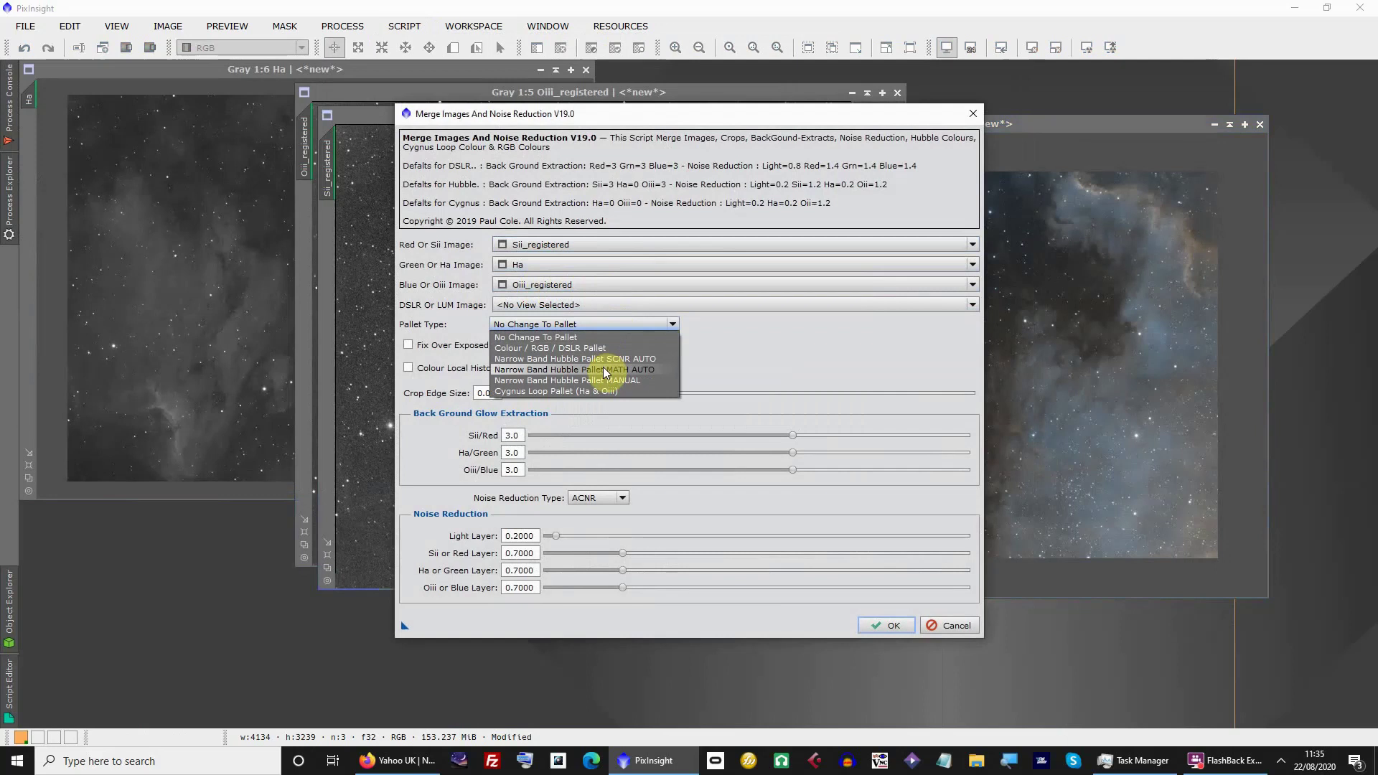
pyautogui.click(605, 372)
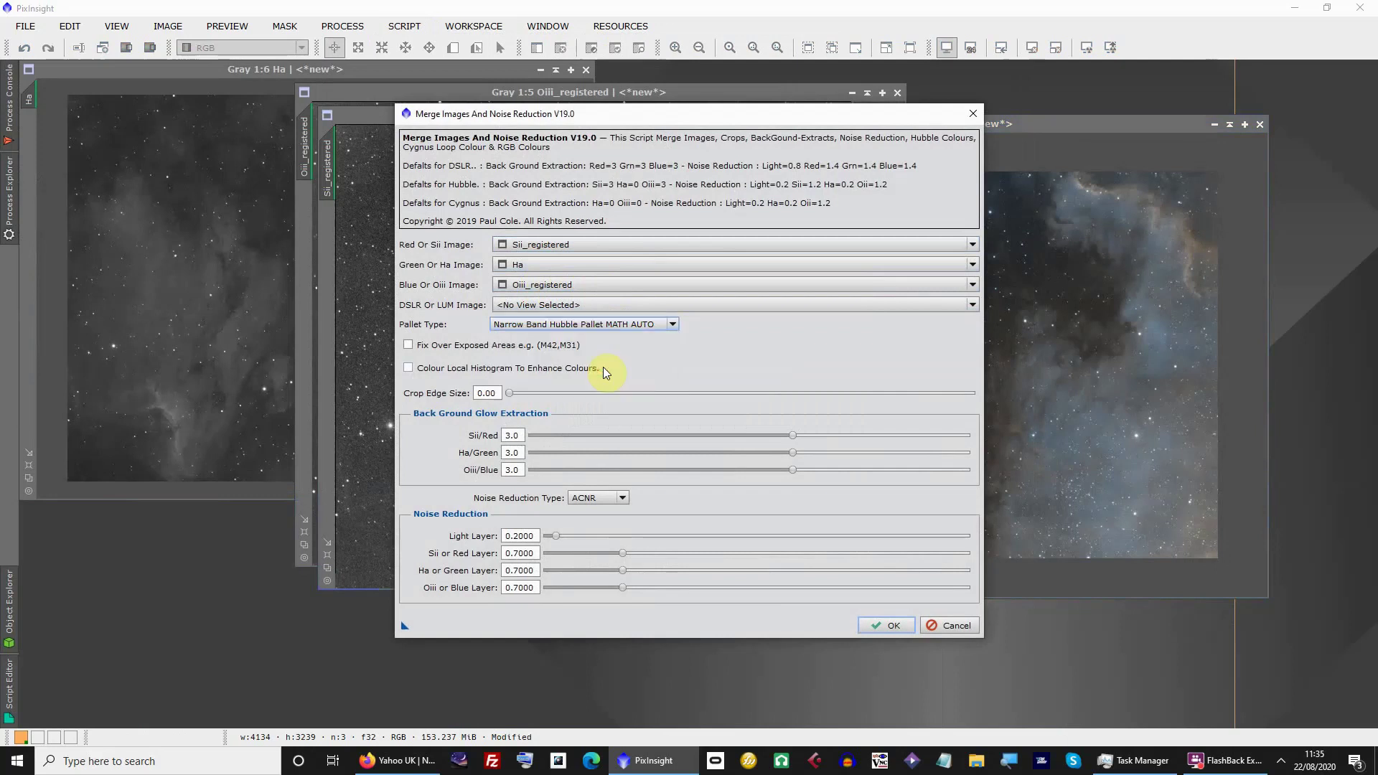
pyautogui.click(532, 437)
pyautogui.click(531, 471)
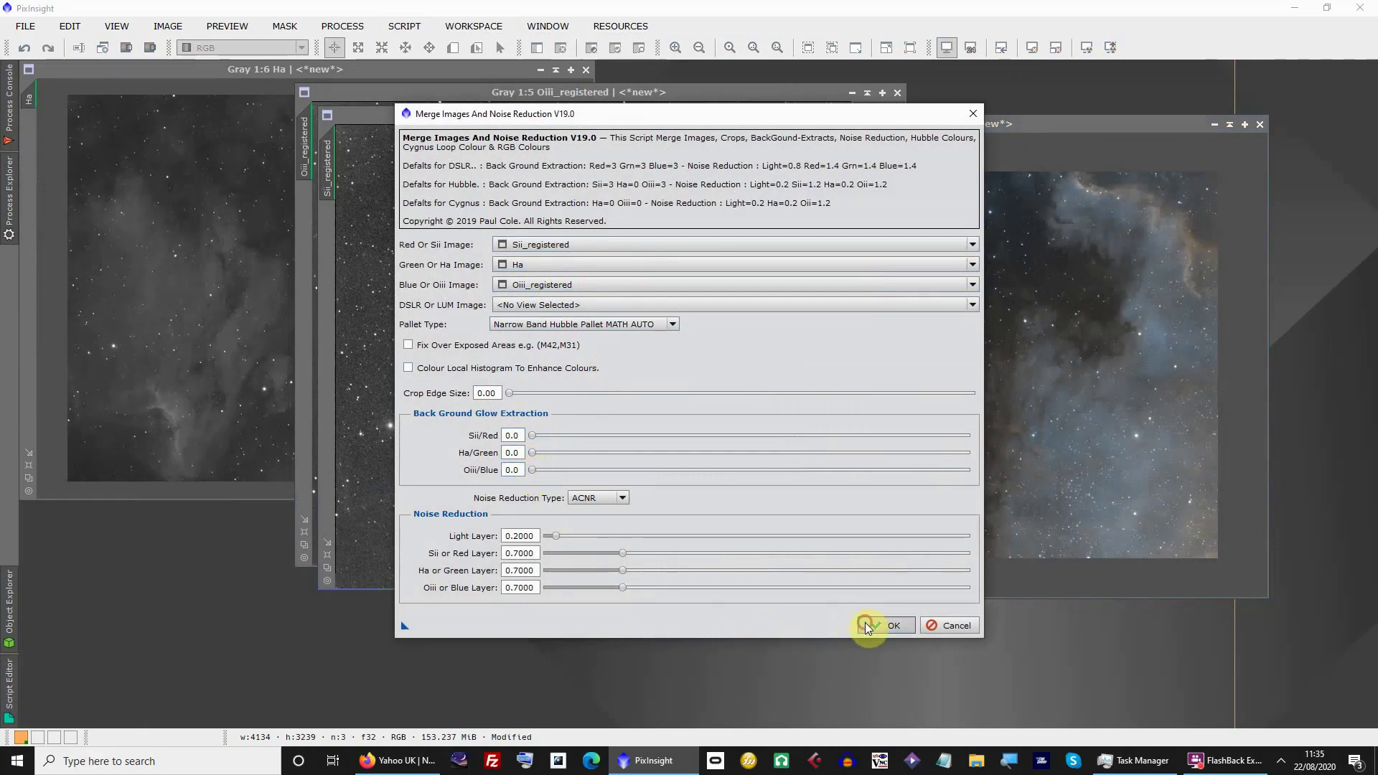
pyautogui.click(887, 625)
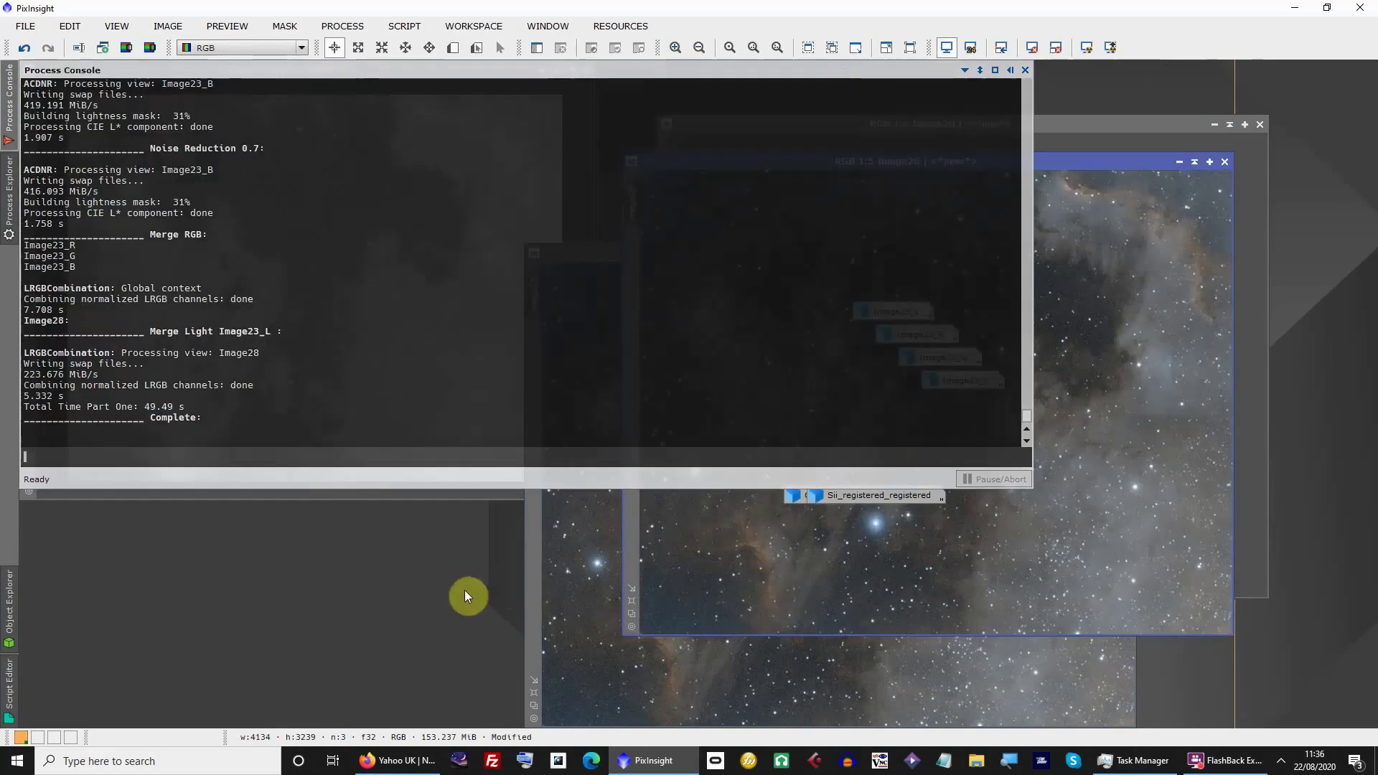
# Dismiss the Process Console and bring the Image23 result to the front
pyautogui.click(463, 590)
pyautogui.click(595, 533)
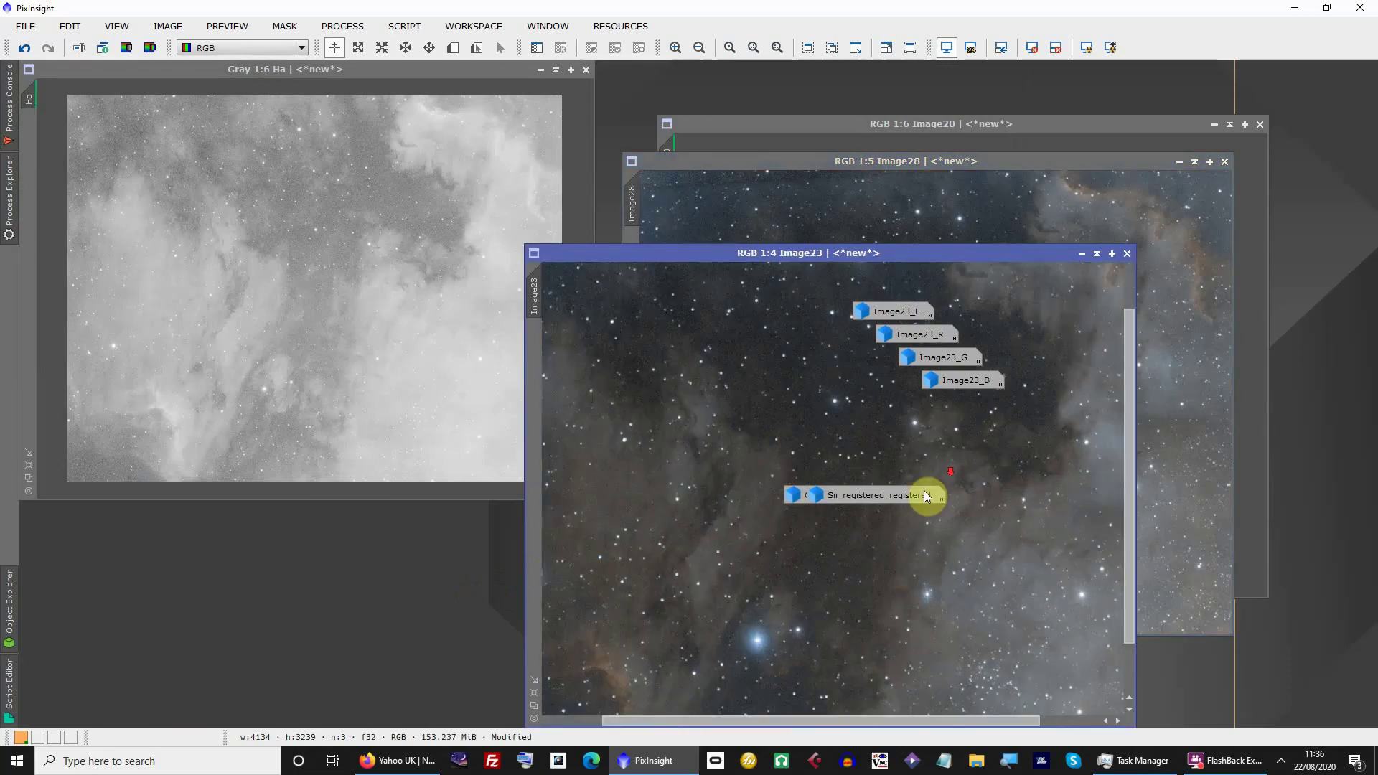
pyautogui.scroll(4, 939, 470)
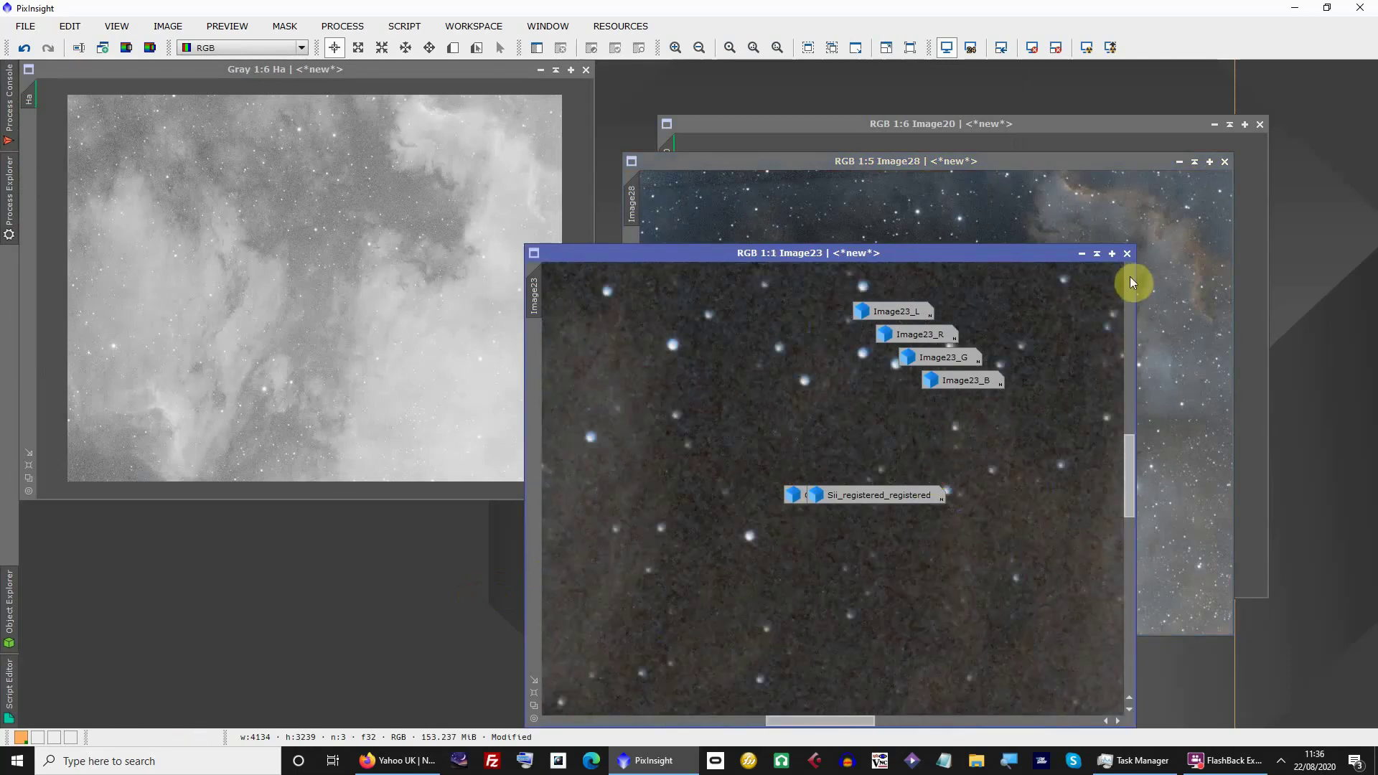
# Close Image23 without saving and place the Sii and Oiii registered icons over Ha
pyautogui.click(1127, 253)
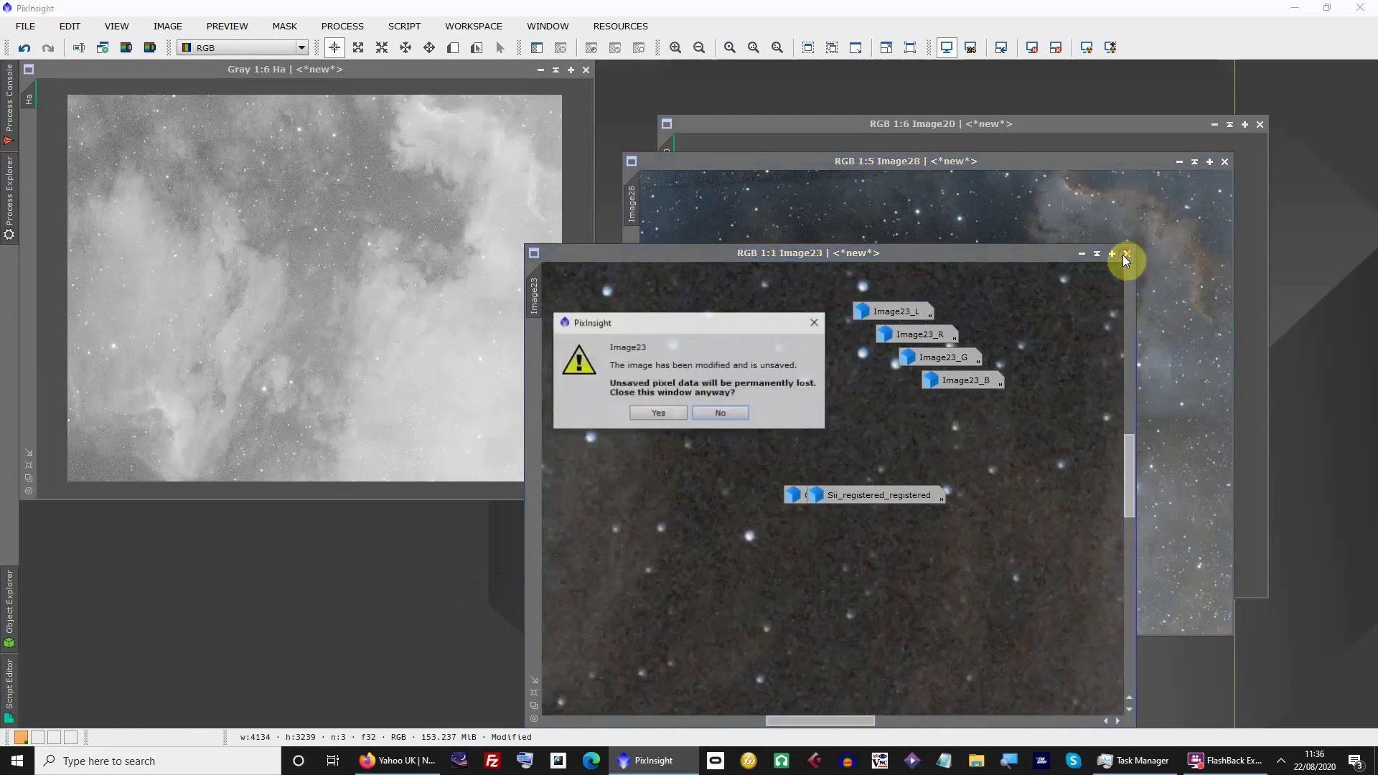
pyautogui.click(658, 415)
pyautogui.moveTo(876, 494)
pyautogui.mouseDown()
pyautogui.moveTo(524, 366)
pyautogui.moveTo(211, 132)
pyautogui.mouseUp()
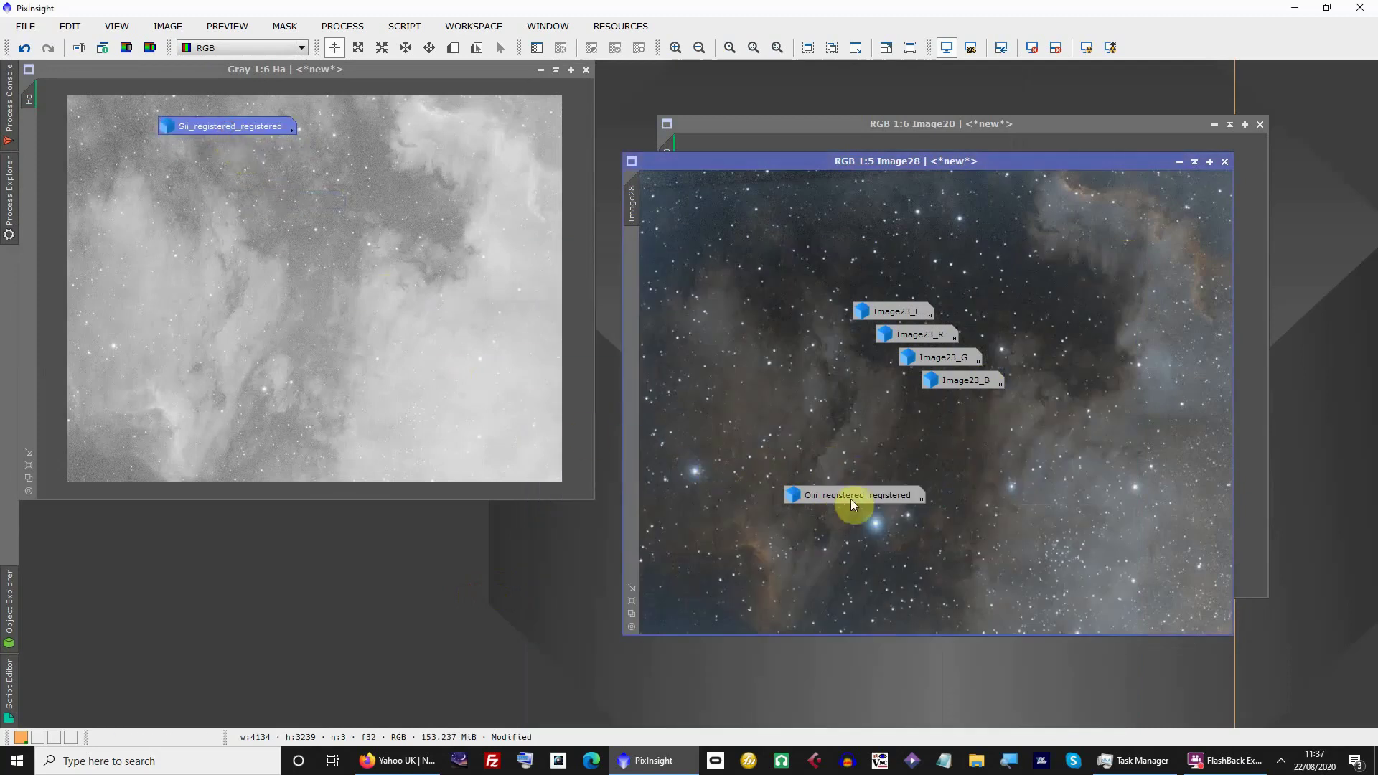
pyautogui.moveTo(851, 505); pyautogui.dragTo(242, 184)
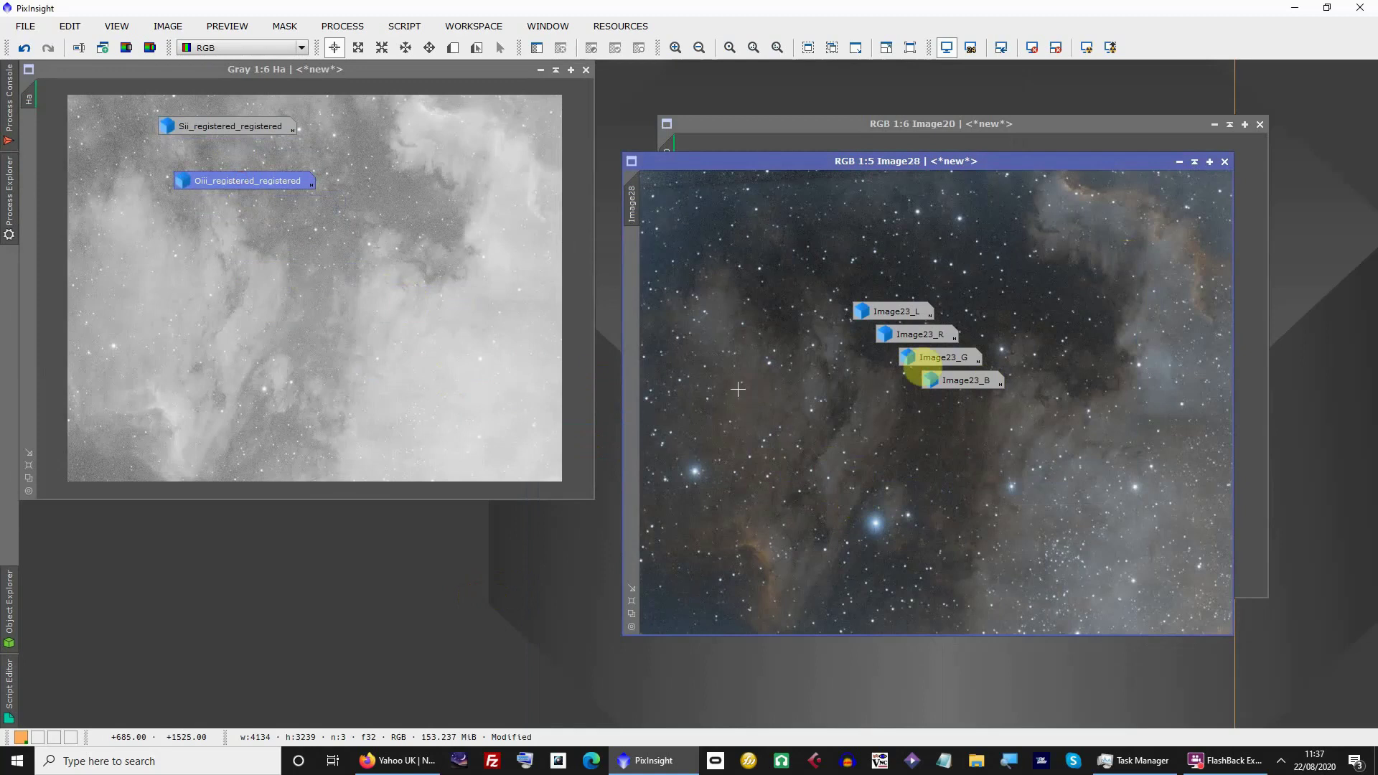
# Delete the four Image23 channel icons and confirm discarding the unsaved images
pyautogui.moveTo(1347, 256); pyautogui.dragTo(714, 561)
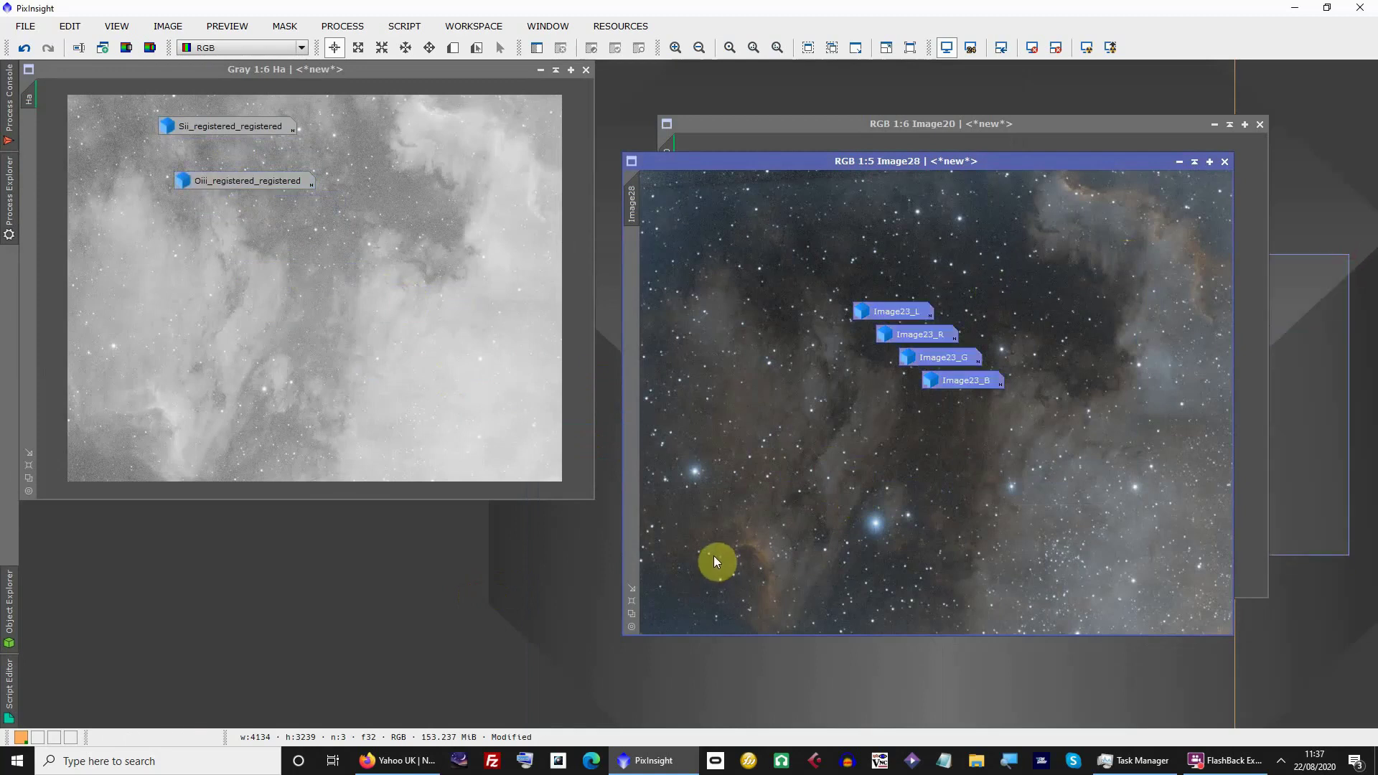
pyautogui.rightClick(944, 360)
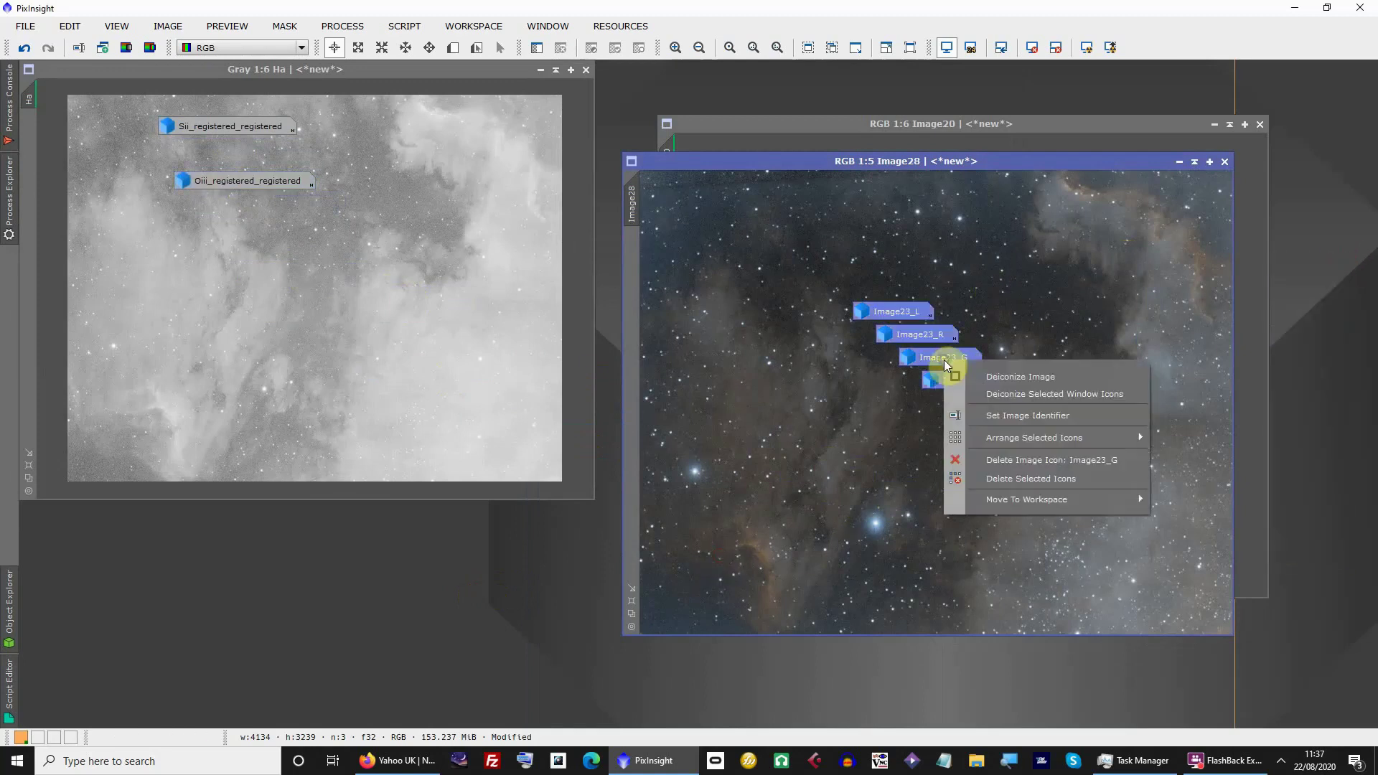
pyautogui.click(990, 479)
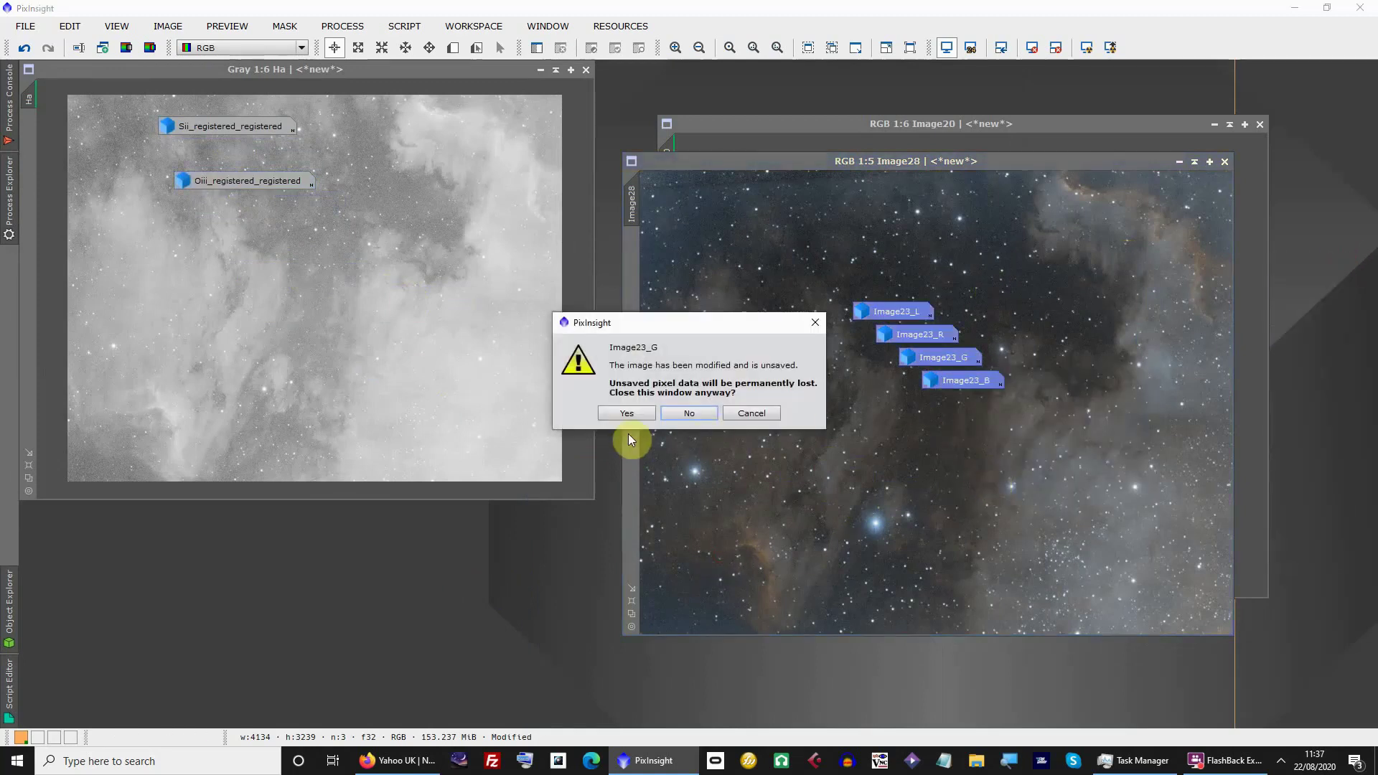
pyautogui.click(635, 415)
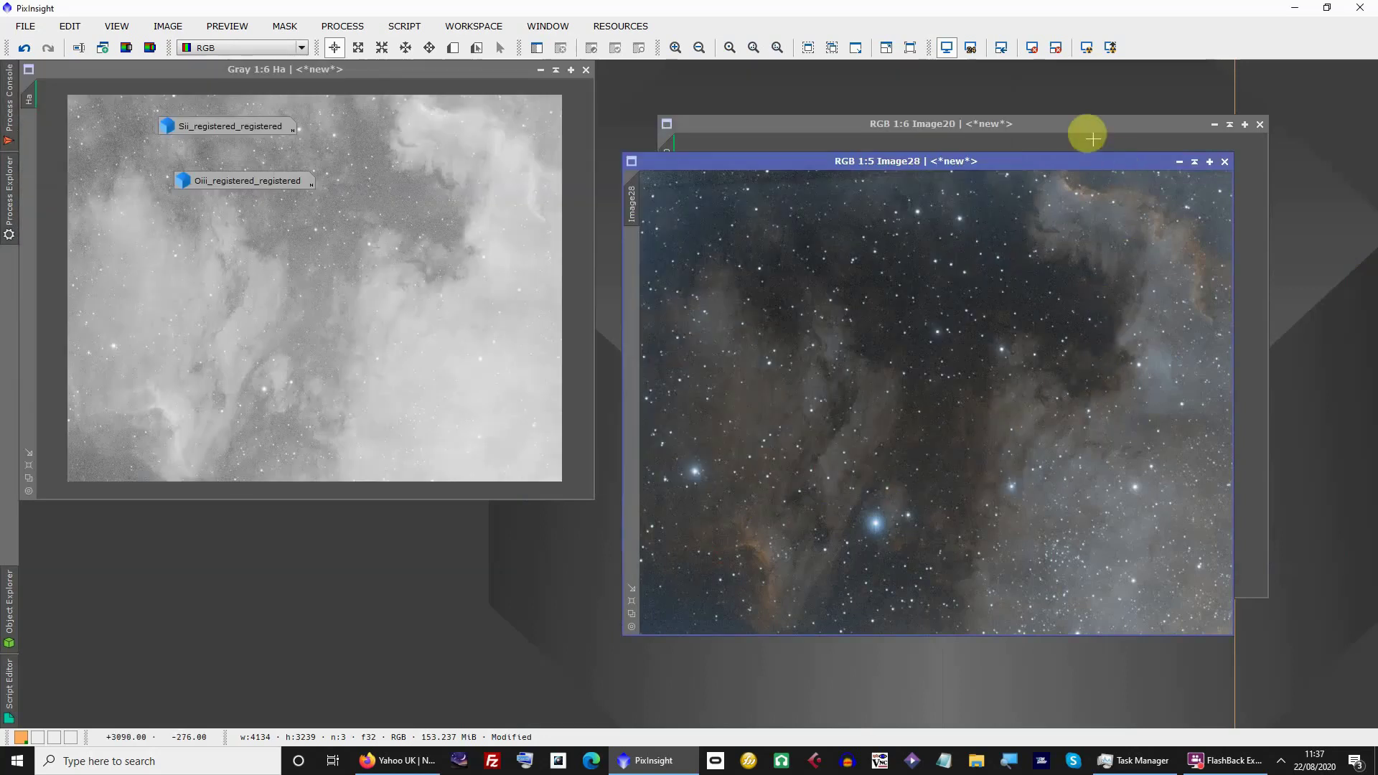
# Move the Image20 window left so it sits next to Image28
pyautogui.moveTo(1085, 124); pyautogui.dragTo(546, 166)
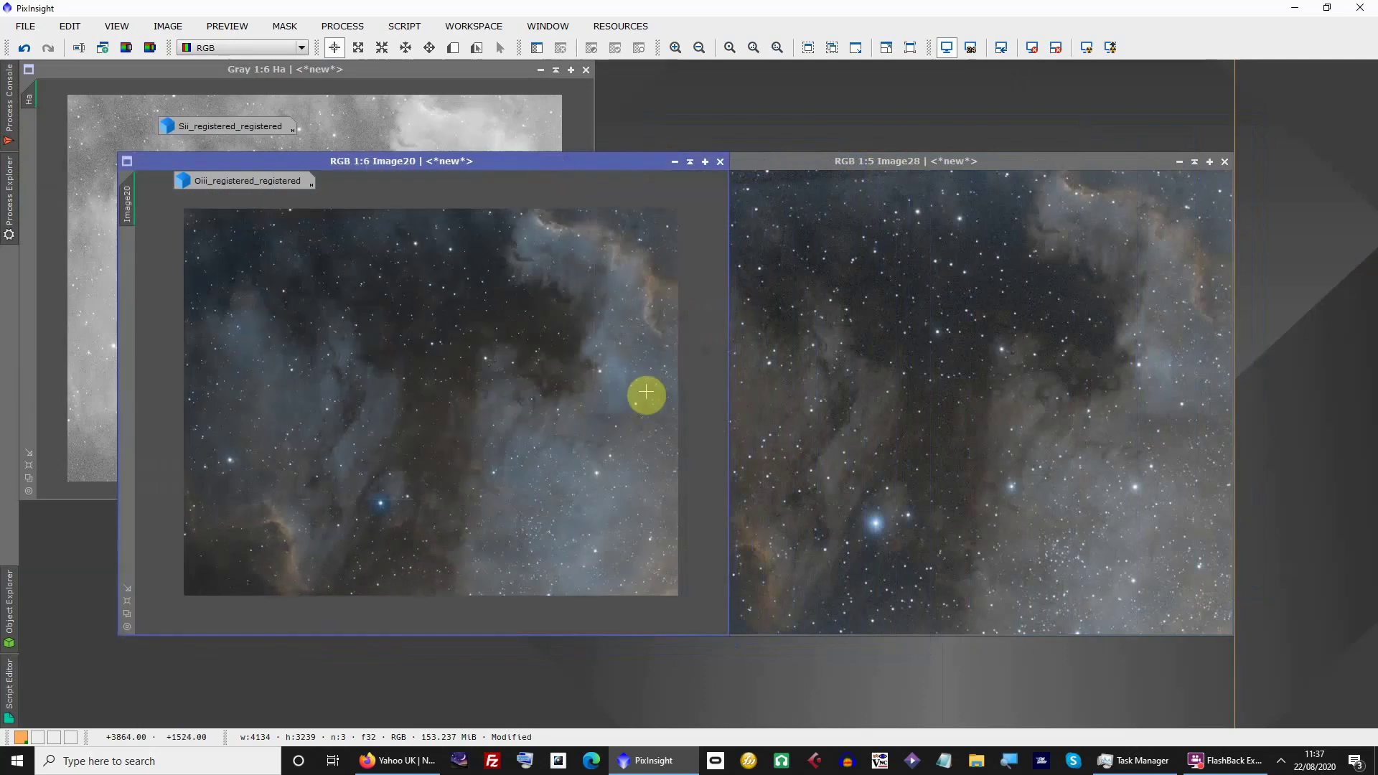